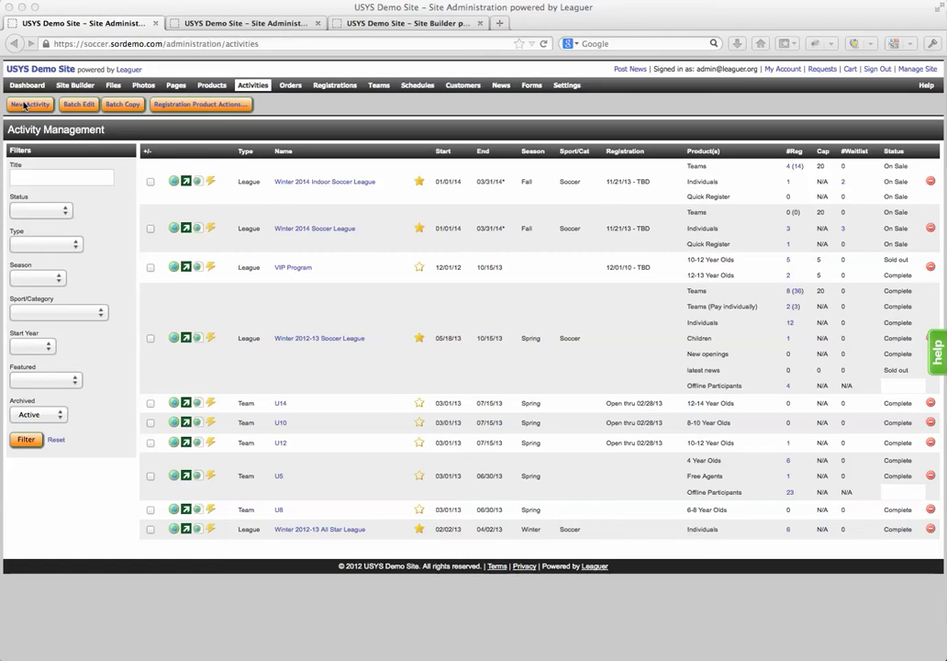
Start a new activity and toggle 'Publish team pages by default' off, then back on
left_click(25, 105)
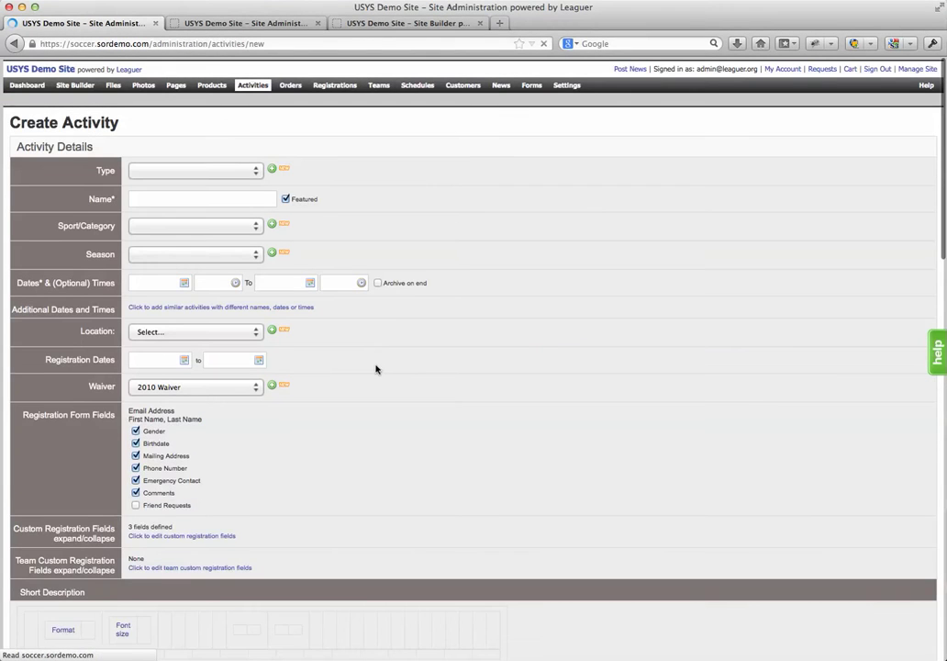
scroll(376, 369, "down", 1)
scroll(375, 369, "down", 15)
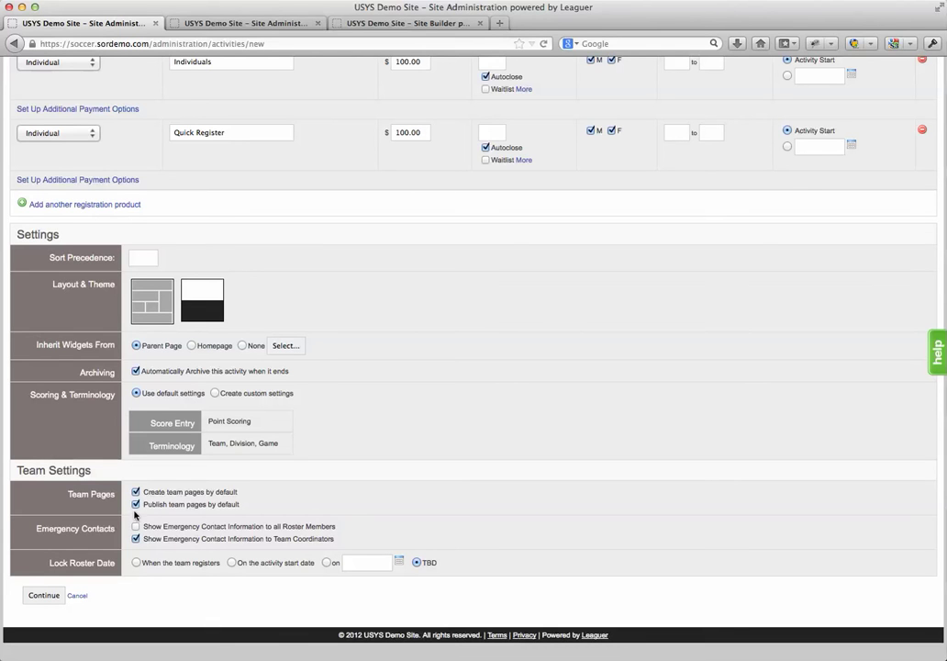
left_click(136, 505)
left_click(136, 505)
Open the Winter 2014 Indoor Soccer League summary from the Teams admin page
left_click(224, 28)
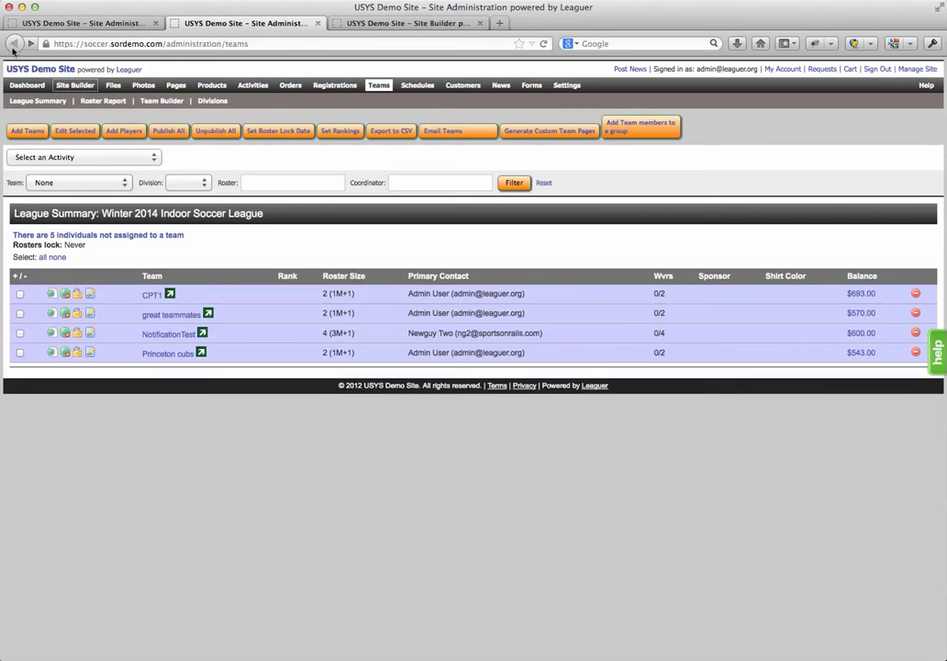
left_click(81, 159)
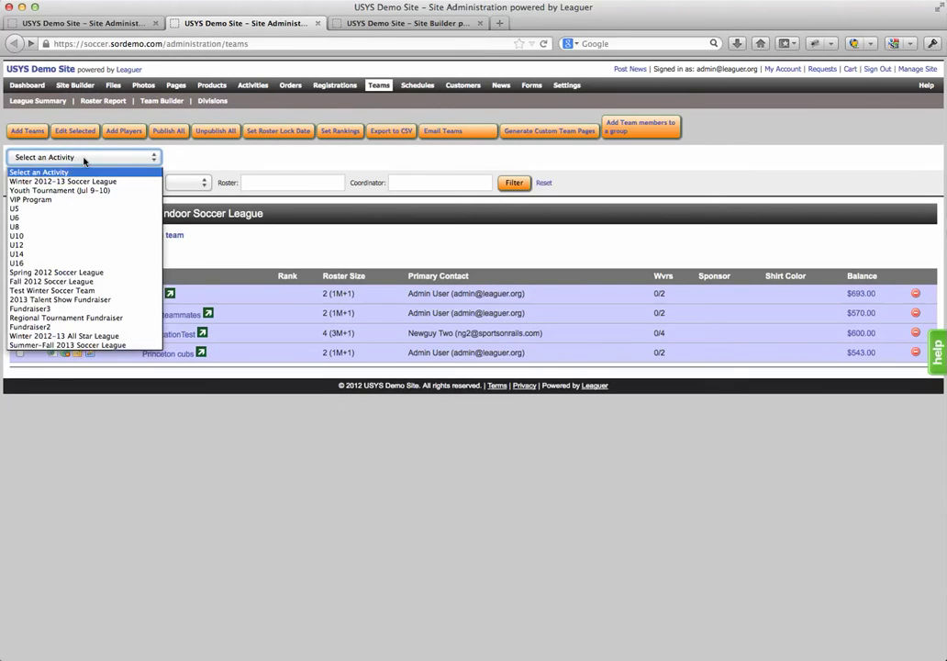
left_click(92, 173)
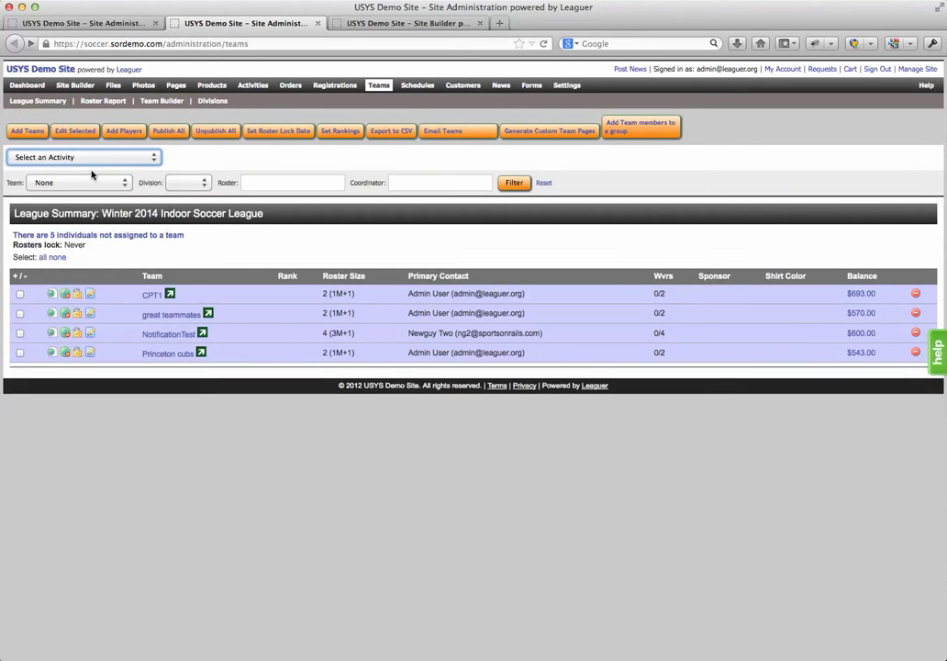
left_click(379, 87)
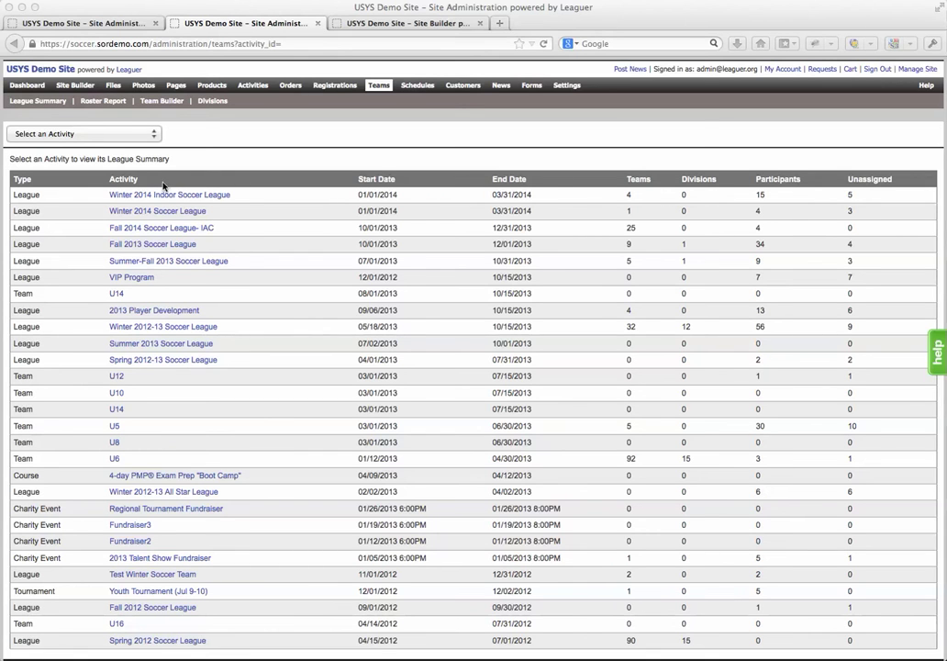
left_click(214, 195)
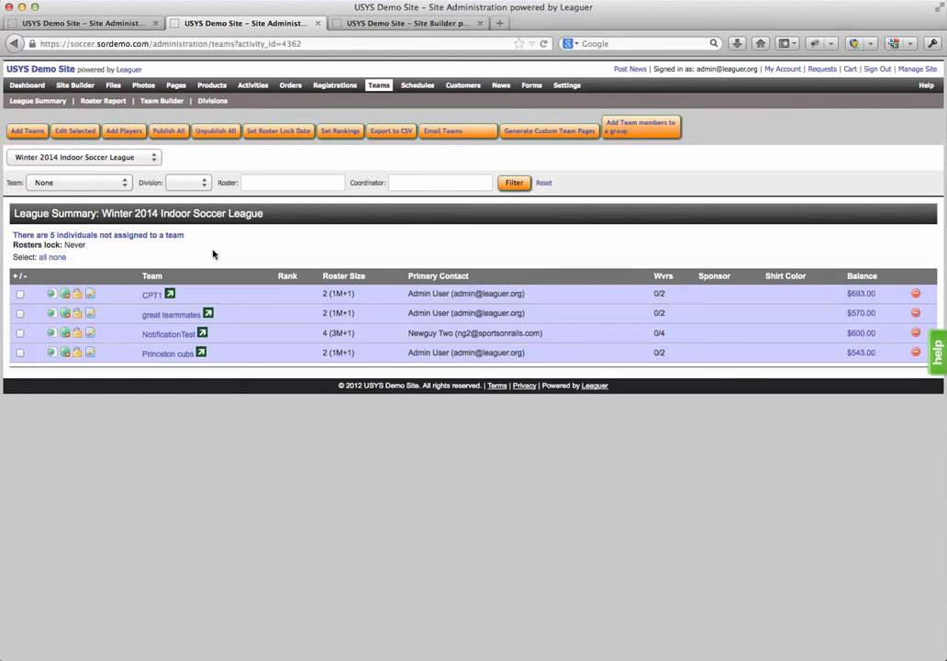
List the five individuals not assigned to a team, leaving the team filter at None
left_click(70, 186)
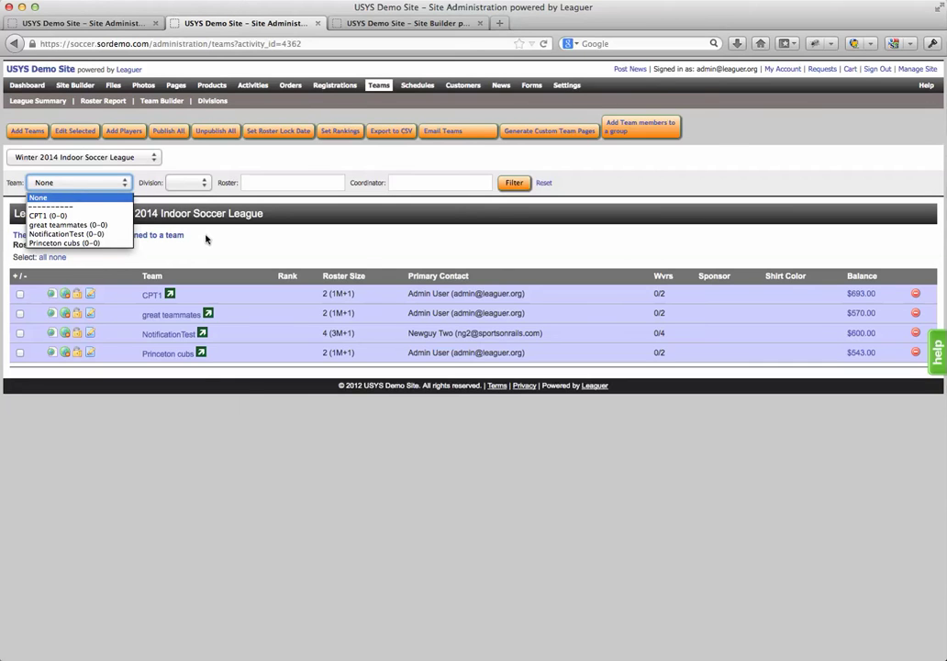
left_click(208, 242)
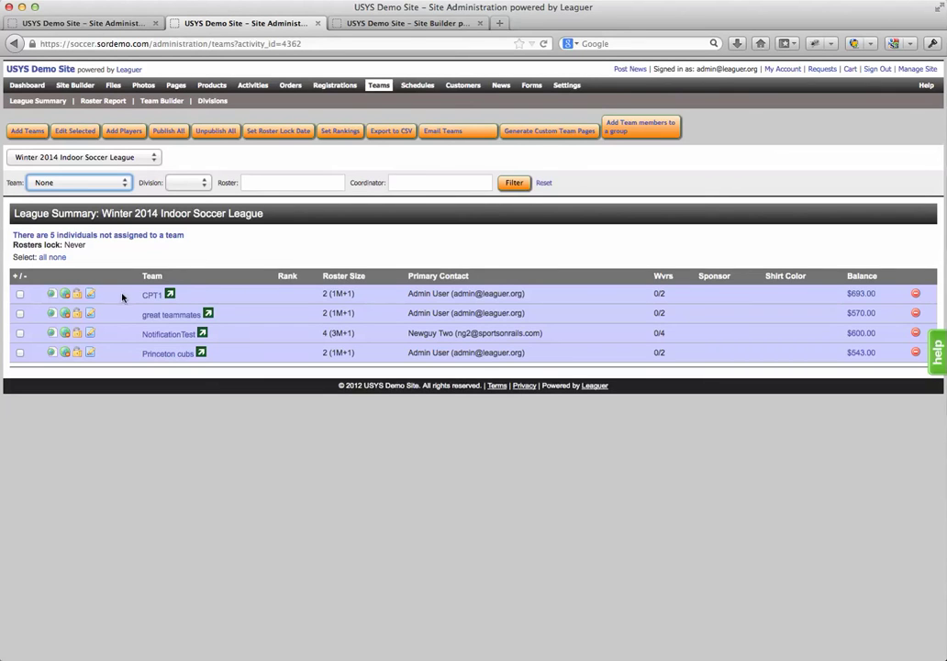
left_click(117, 237)
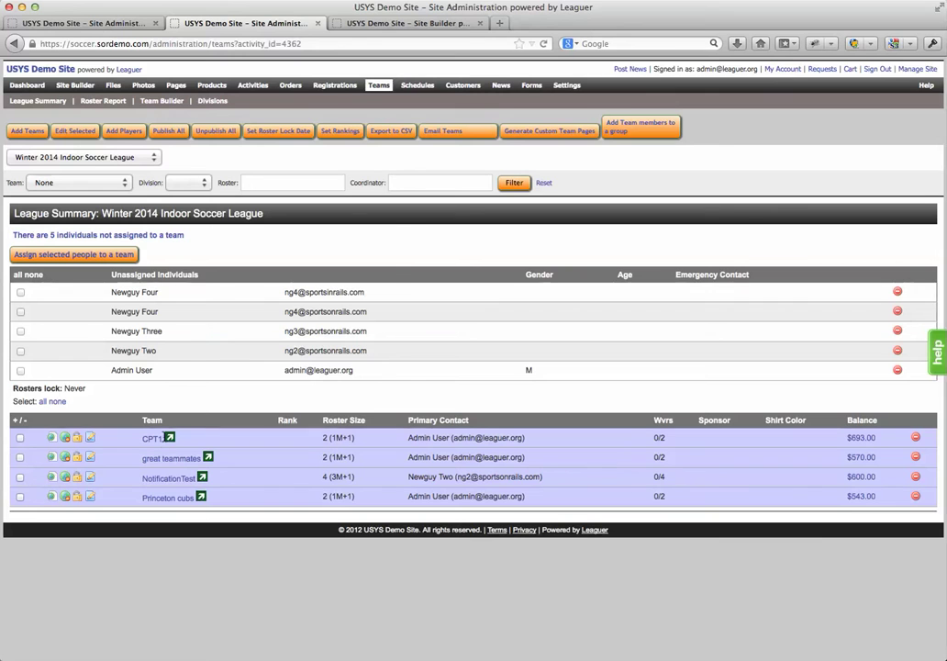
View CPT1's public team page in a new tab, then return to the league summary
right_click(170, 442)
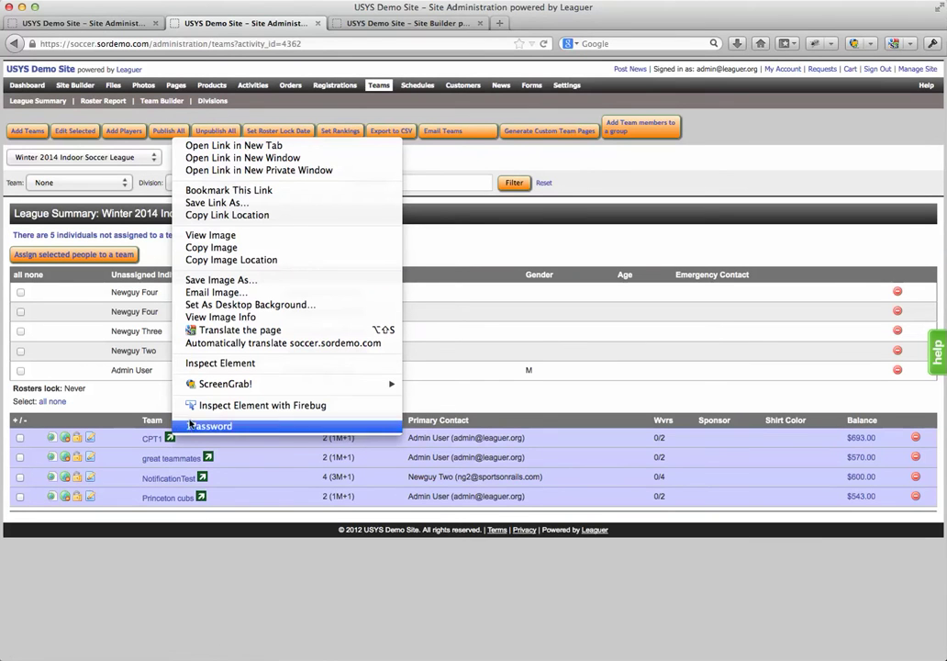
left_click(224, 147)
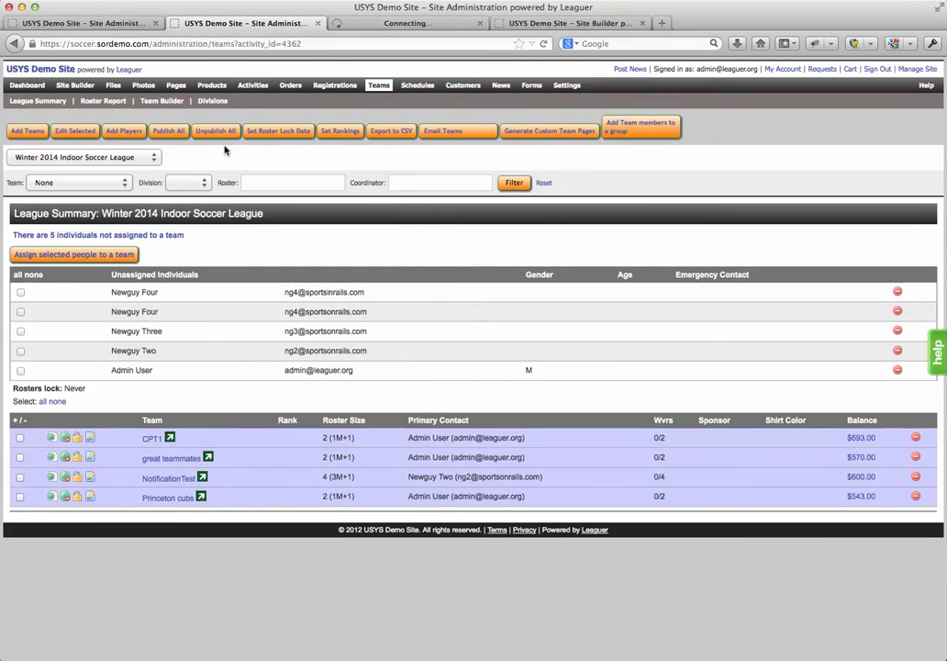
left_click(352, 28)
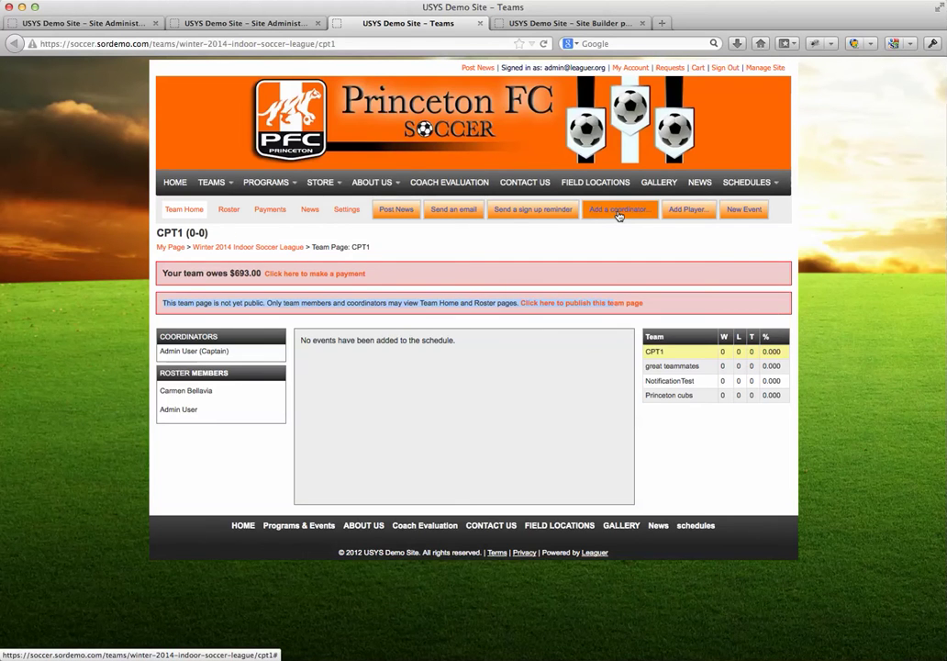
left_click(255, 27)
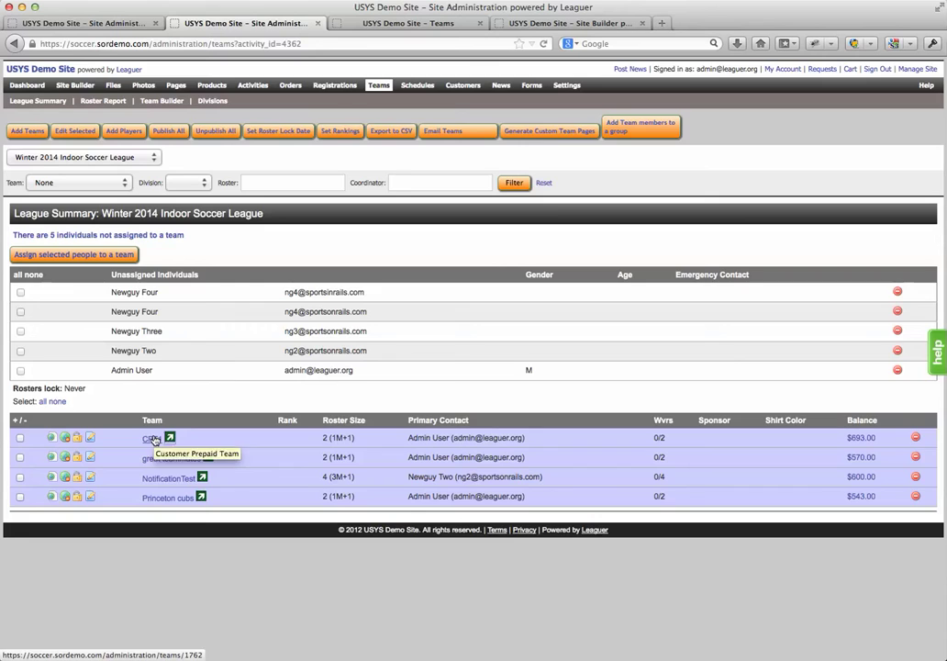
left_click(150, 439)
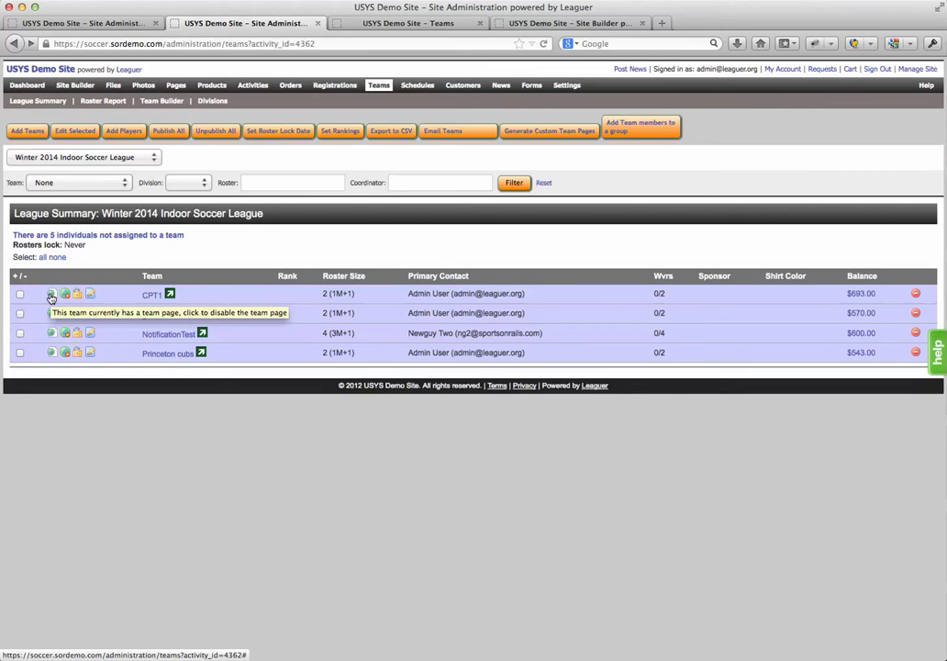
Disable CPT1's team page and reload it to confirm it is gone
left_click(365, 26)
left_click(290, 25)
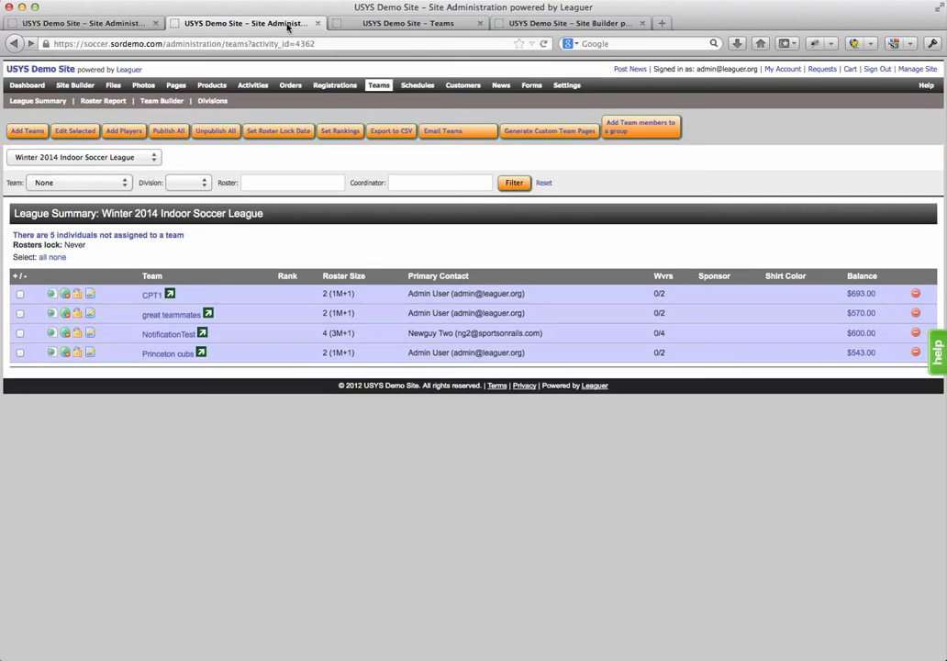
left_click(51, 295)
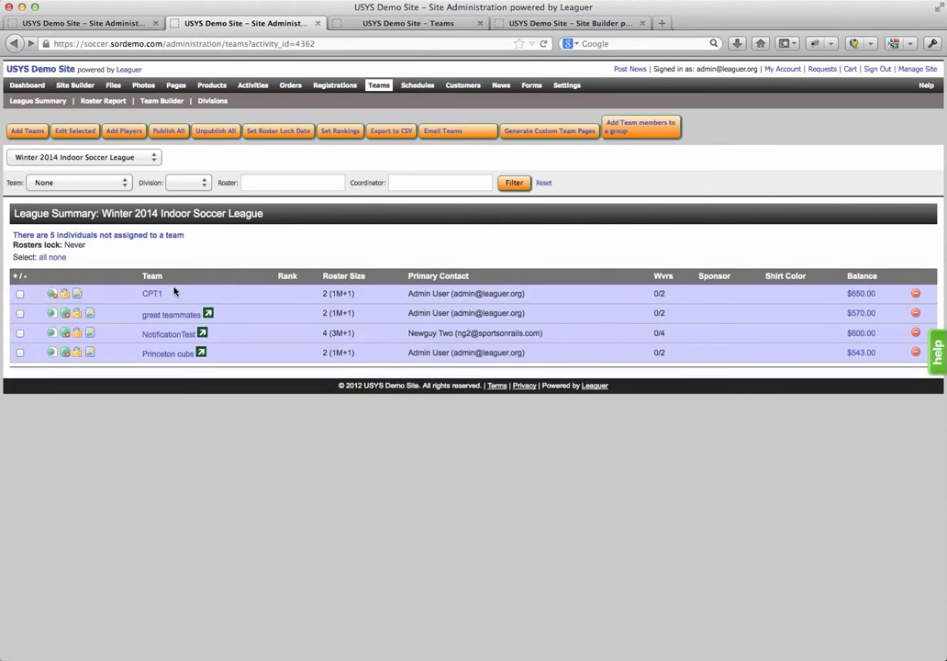
left_click(459, 24)
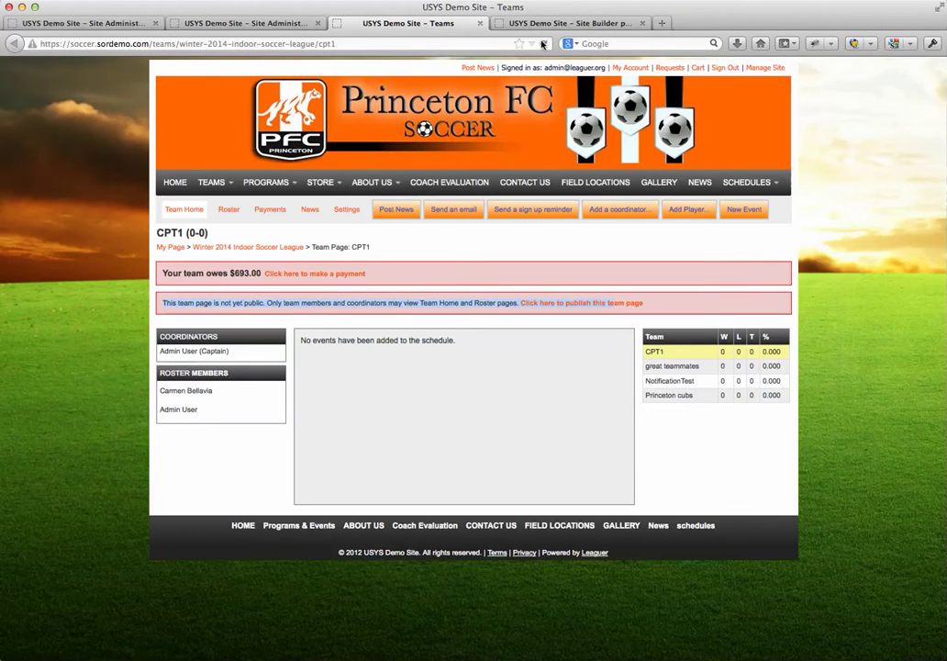
left_click(543, 43)
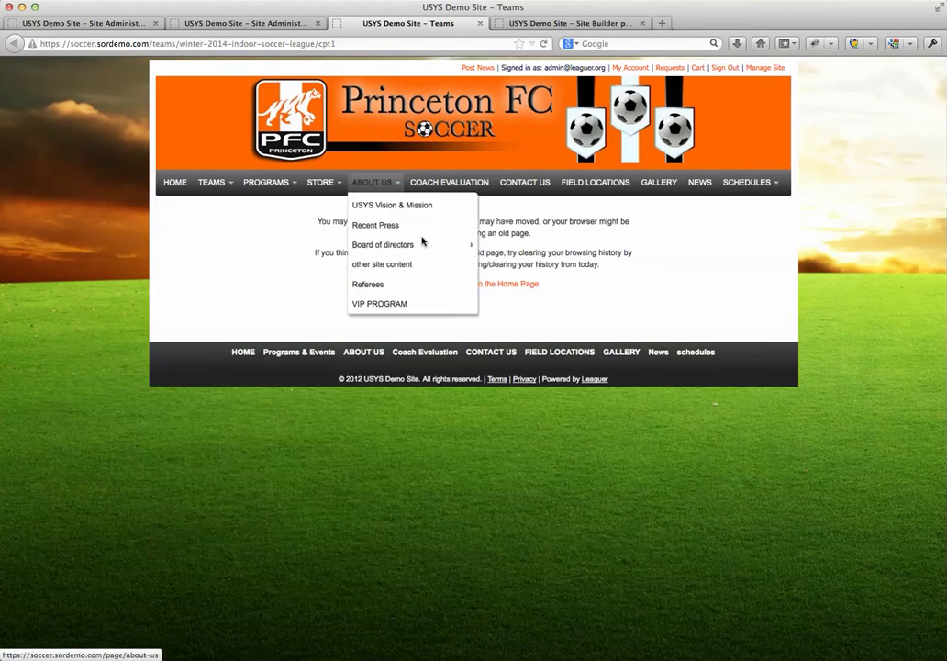
left_click(262, 23)
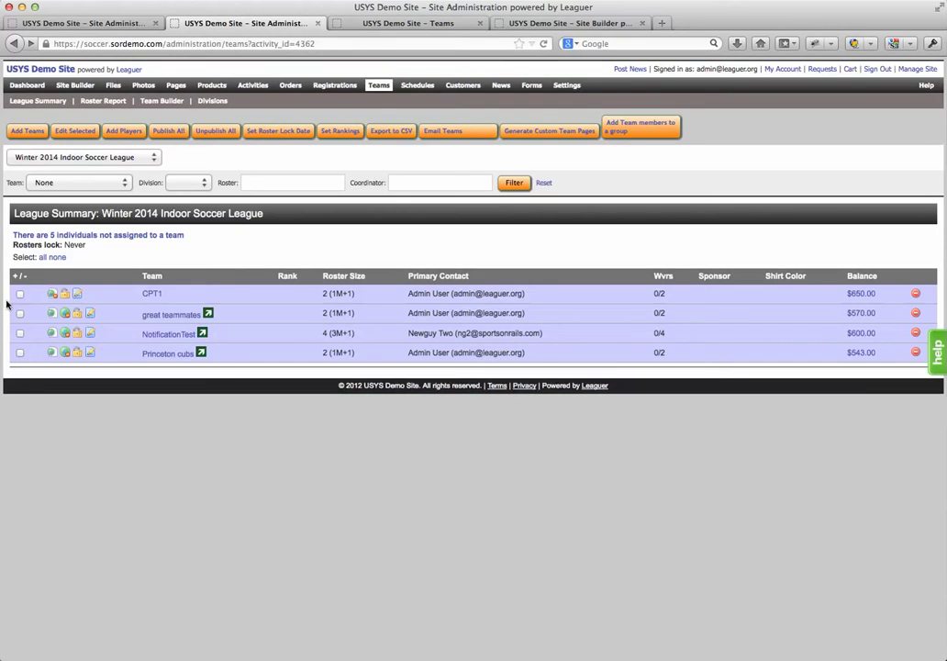
Re-enable CPT1's team page, confirm it returns, and make its home page public
left_click(53, 294)
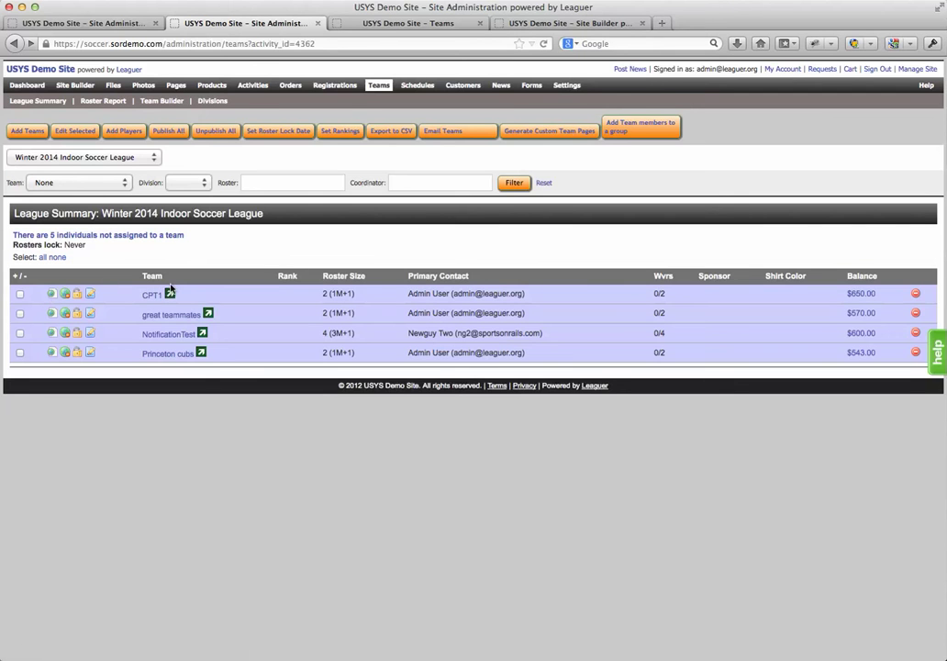
left_click(395, 21)
left_click(345, 49)
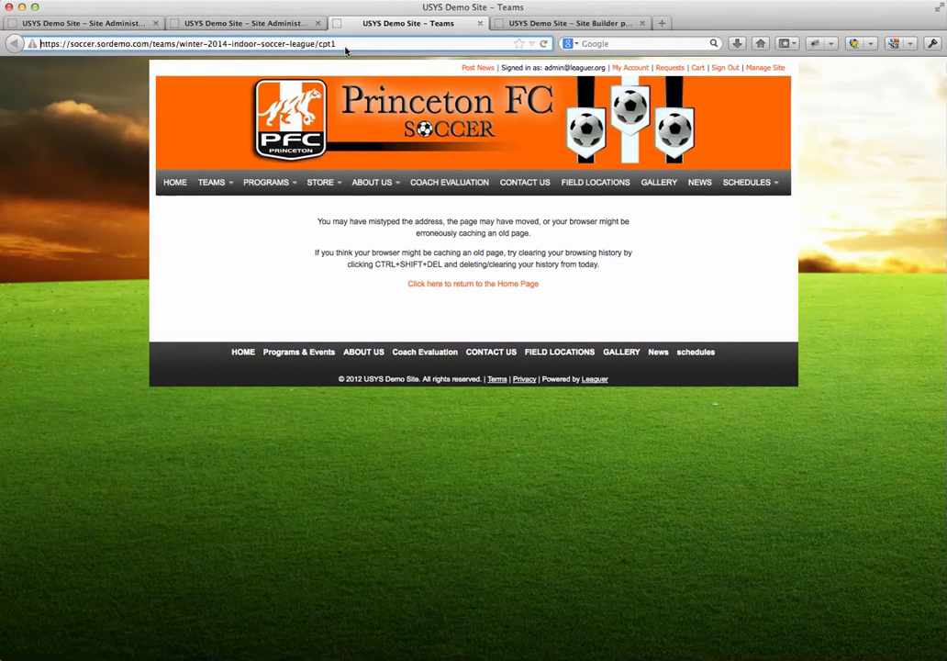
left_click(543, 44)
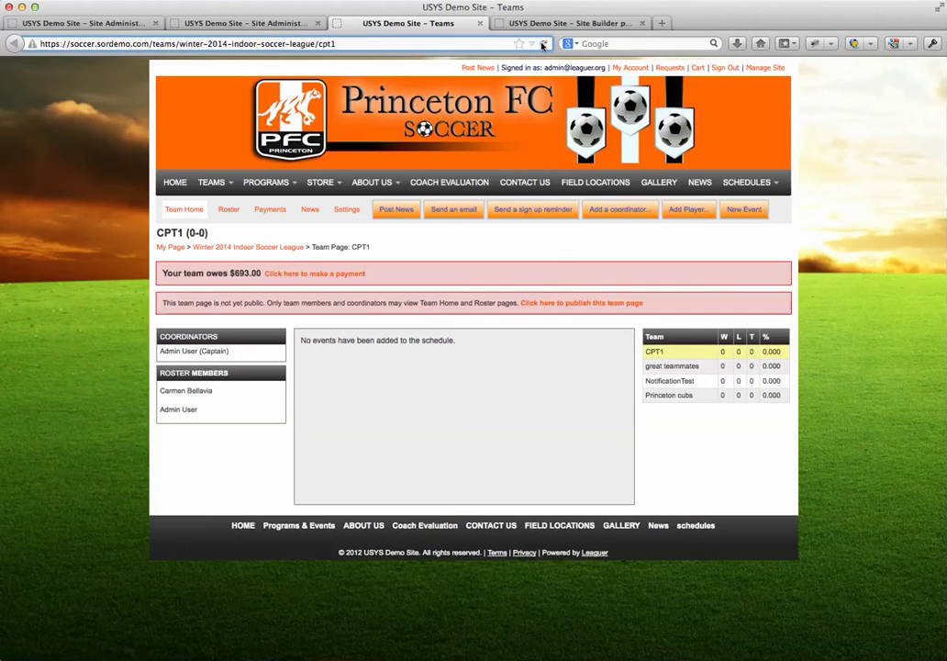
left_click(256, 24)
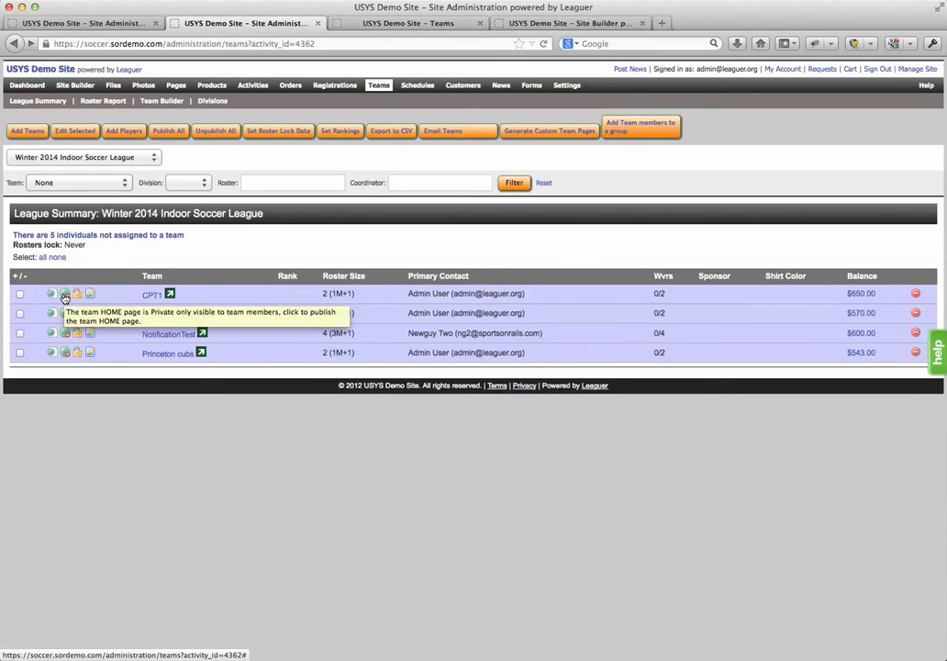
left_click(64, 295)
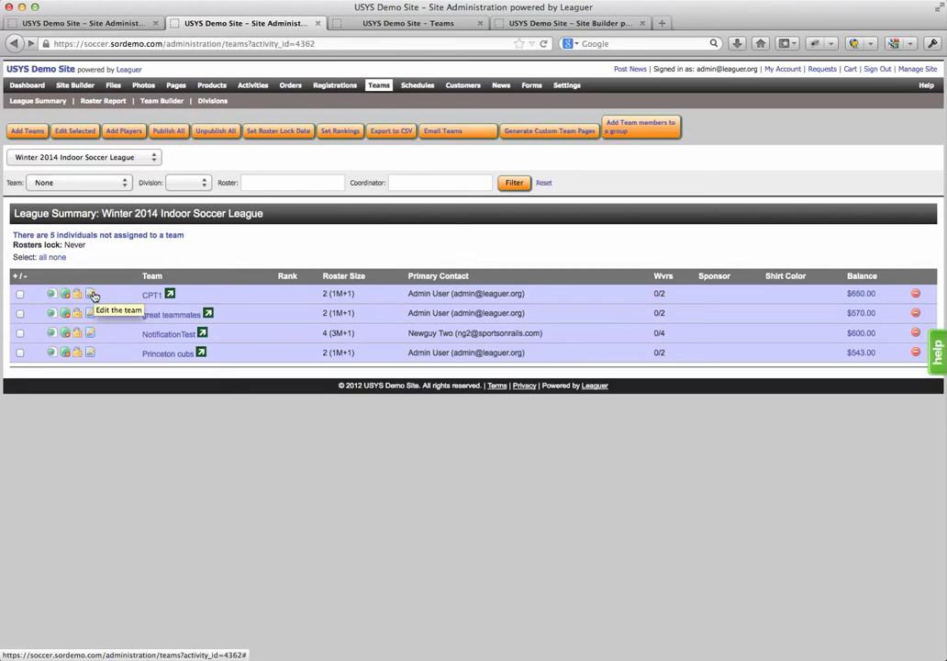
left_click(92, 295)
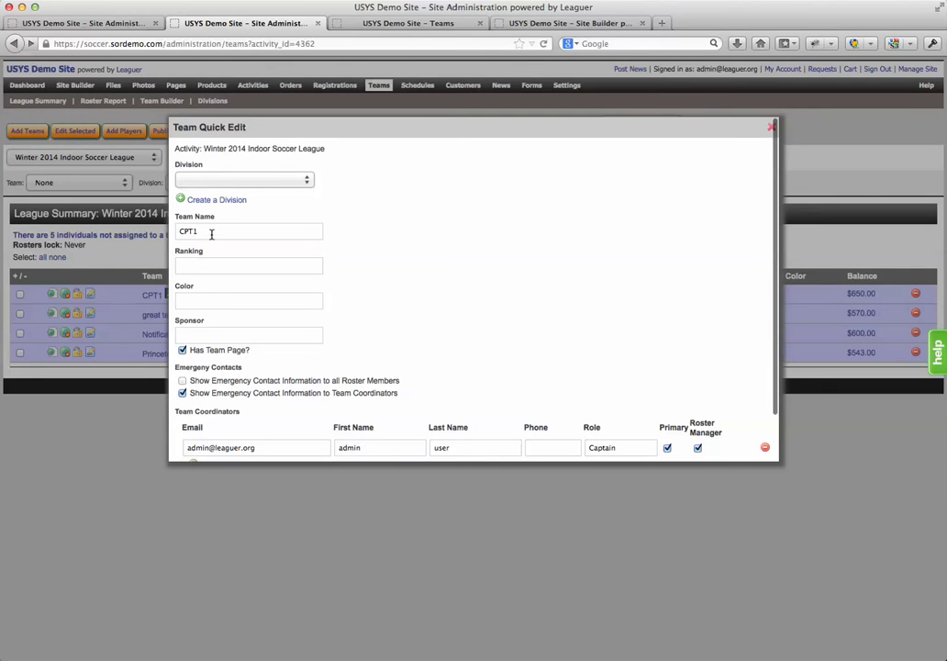
scroll(309, 331, "down", 2)
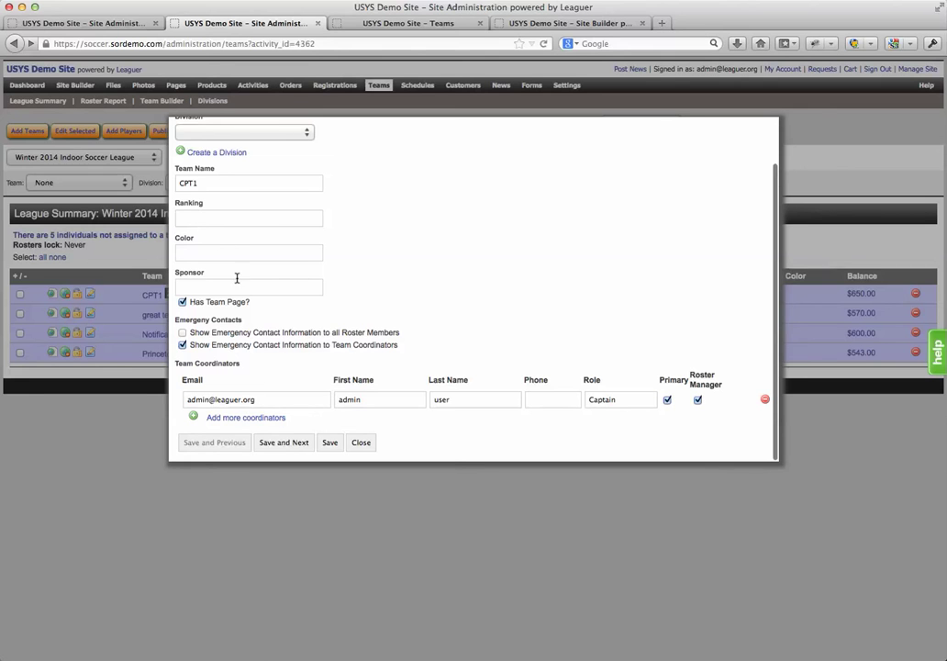
left_click(361, 444)
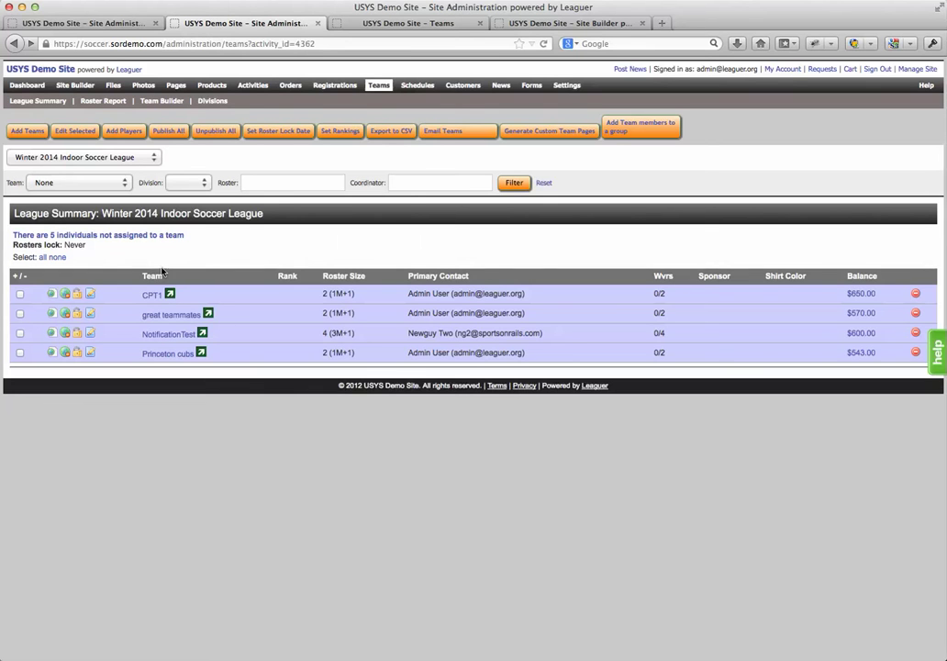
Start adding teams and add three extra team rows to the form
left_click(29, 134)
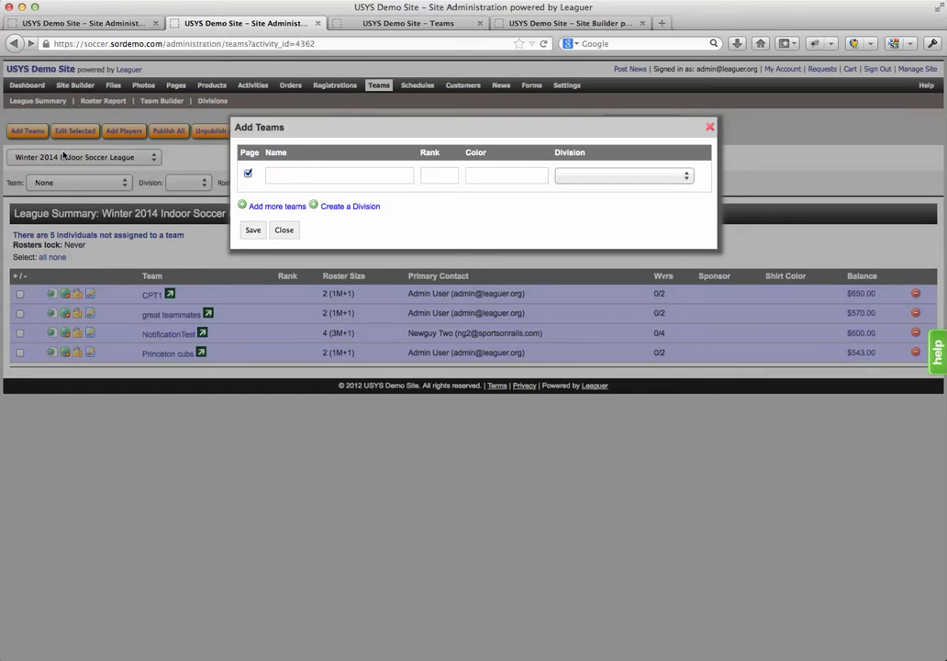
left_click(279, 206)
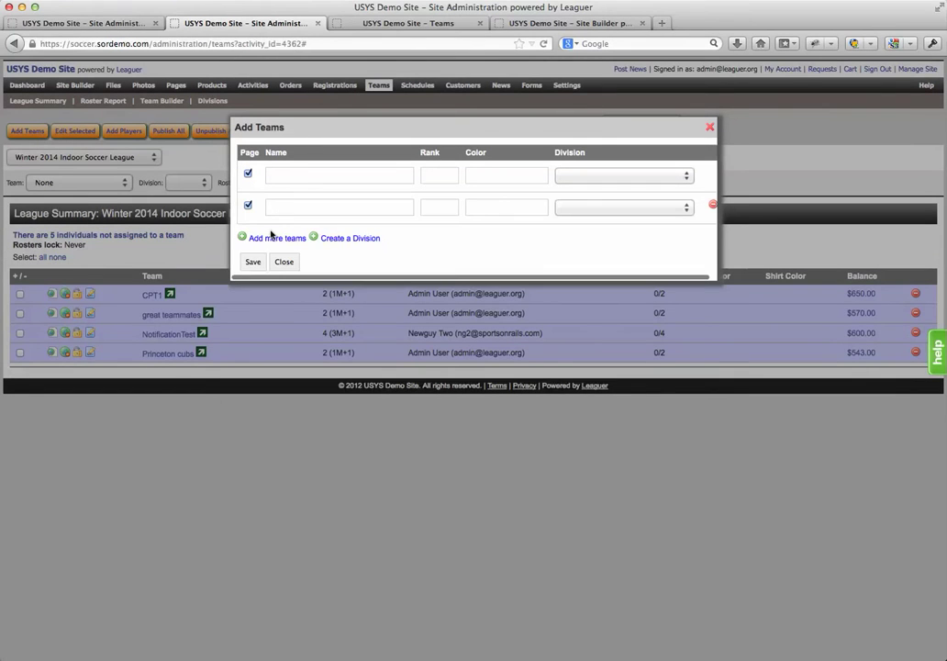
left_click(271, 236)
left_click(270, 268)
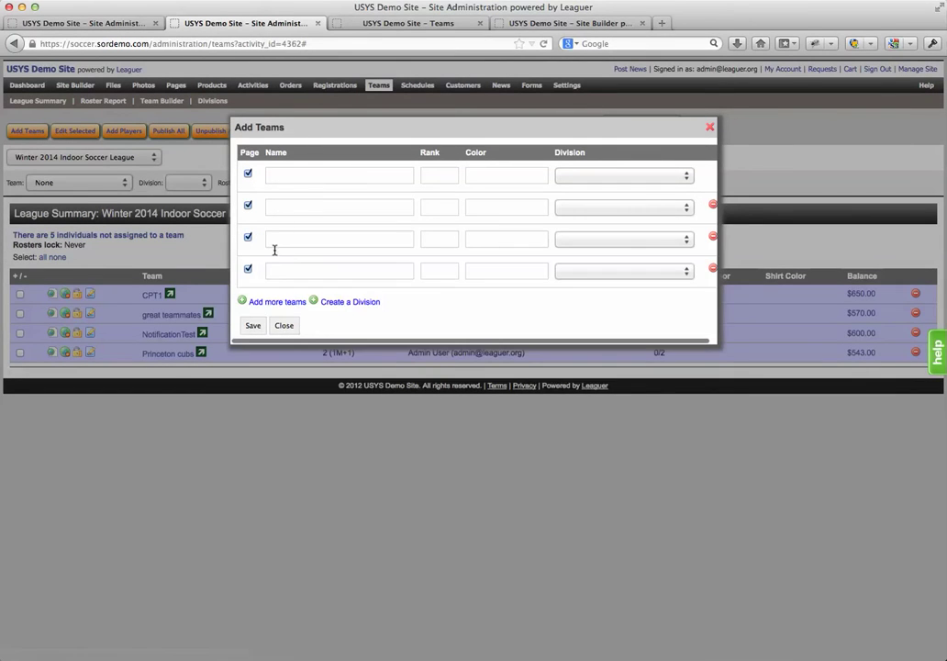
Enter the team names Blue Jays, Yankees, Red Sox and Orioles
type("B")
key("BackSpace")
type("B")
left_click(307, 193)
key("Tab")
type("Y")
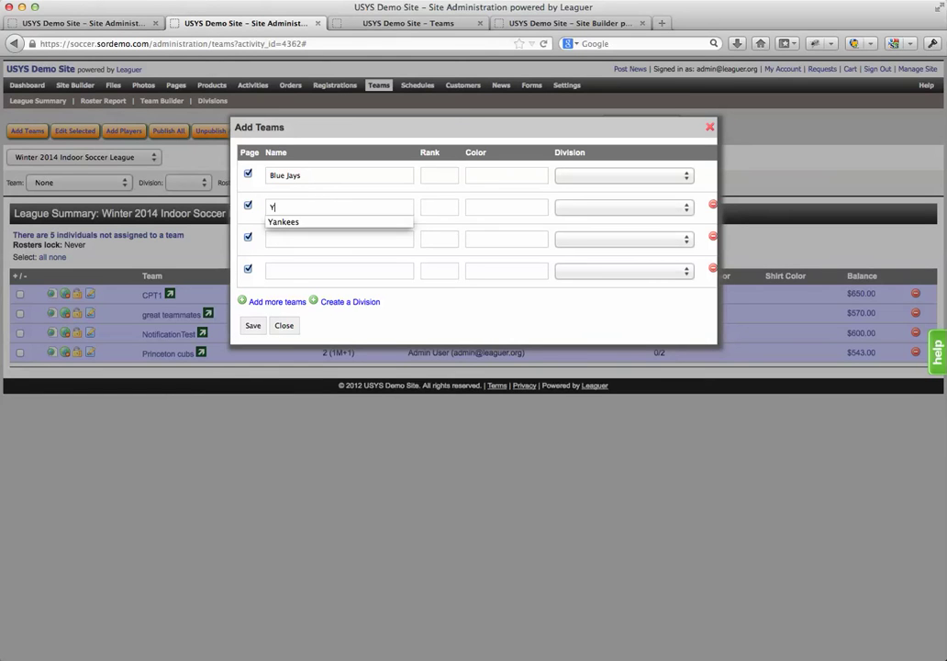
left_click(293, 219)
key("Tab")
left_click(292, 242)
type("R")
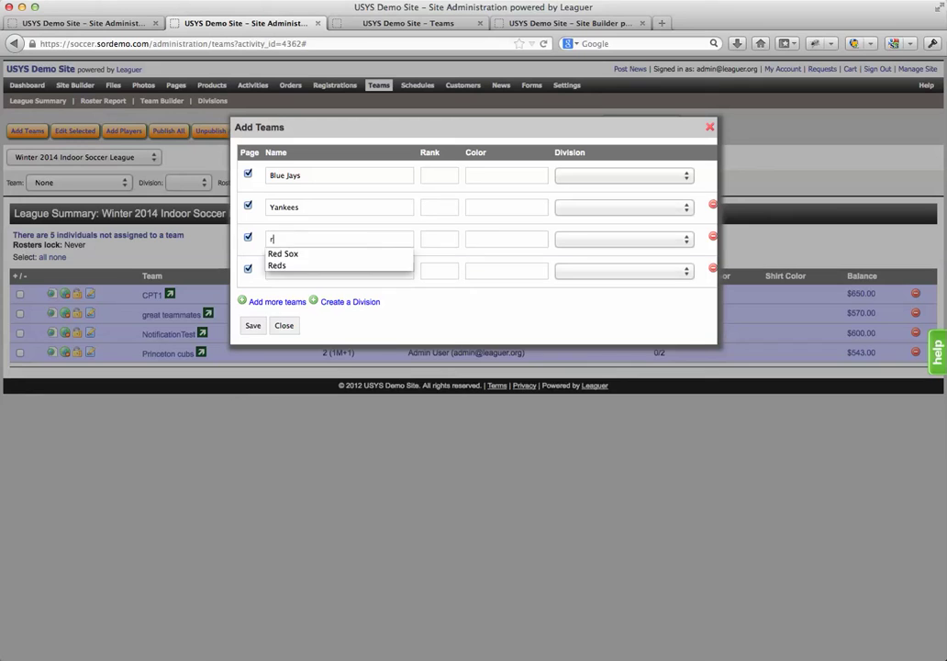
left_click(286, 253)
key("Tab")
left_click(296, 269)
type("O")
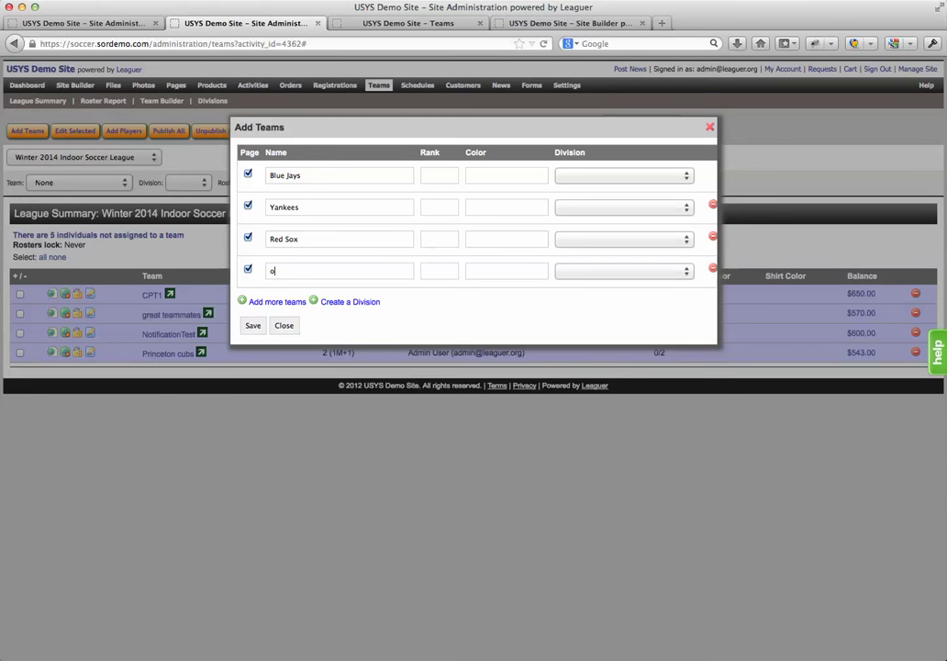
type("rioles")
Create a new division named AL East
left_click(496, 174)
left_click(581, 176)
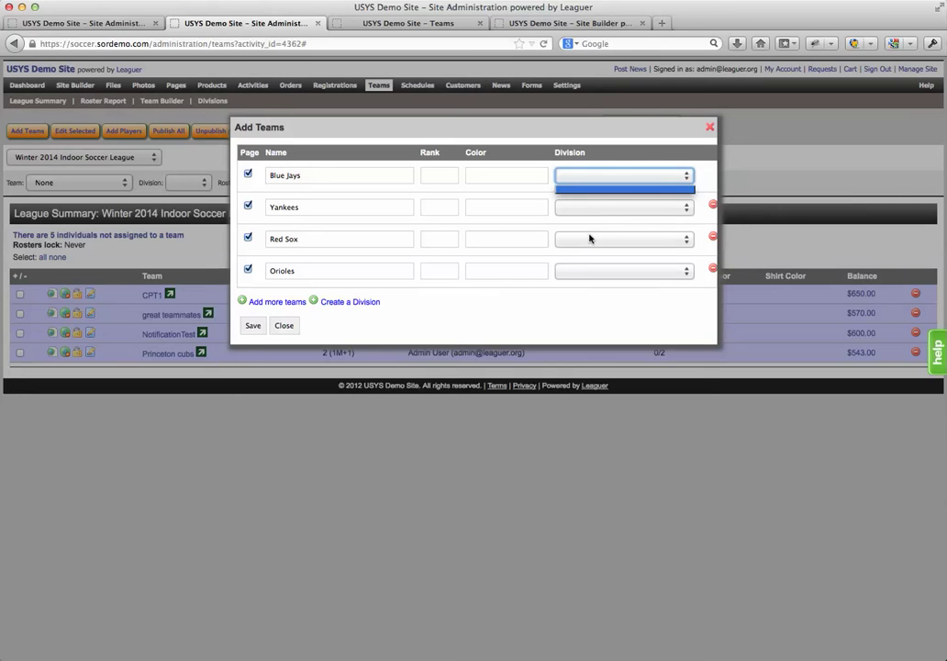
left_click(446, 331)
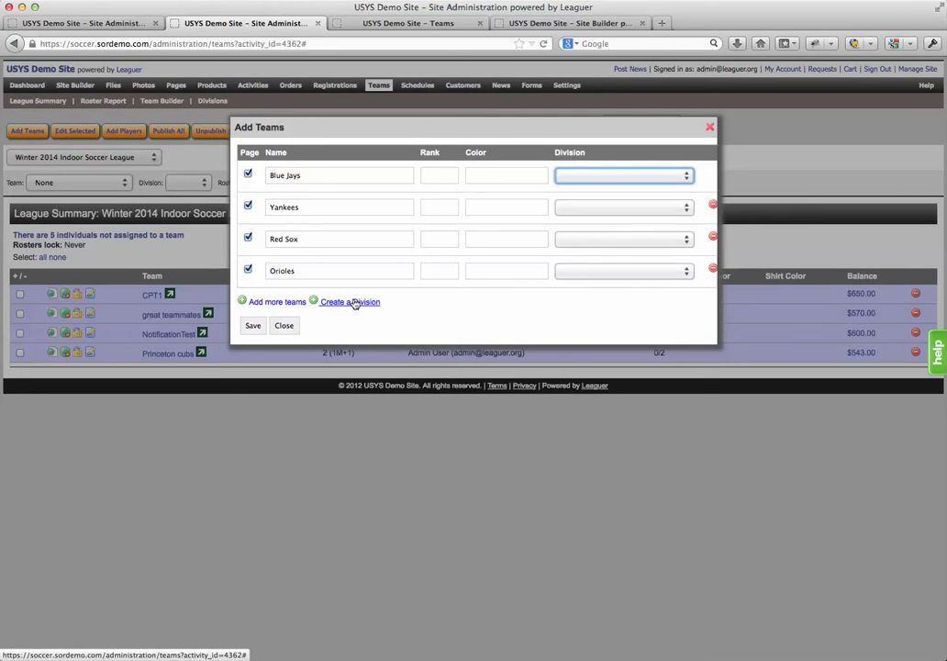
left_click(355, 302)
left_click(368, 200)
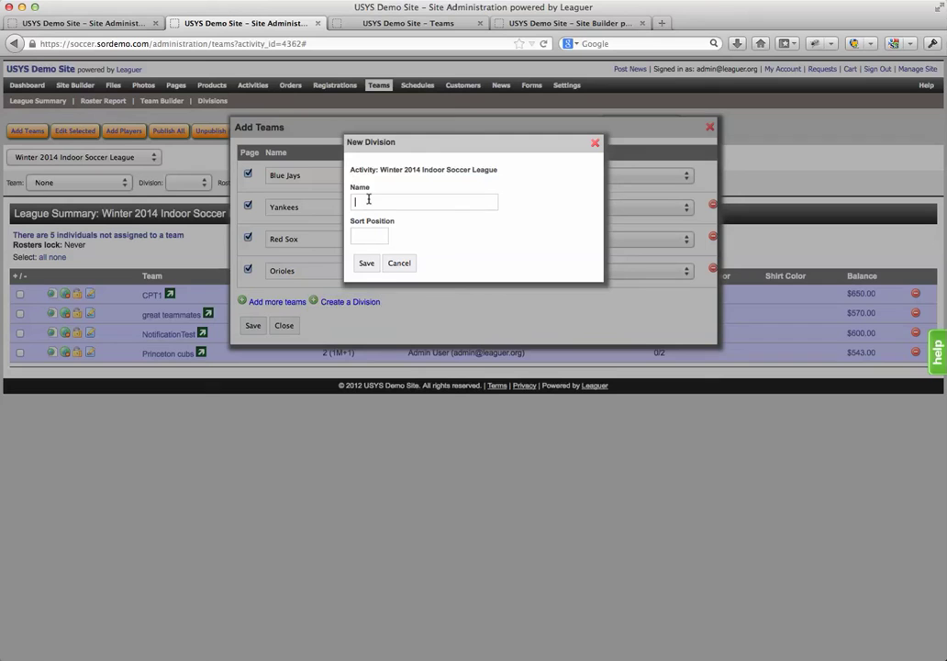
type("AL East")
left_click(365, 263)
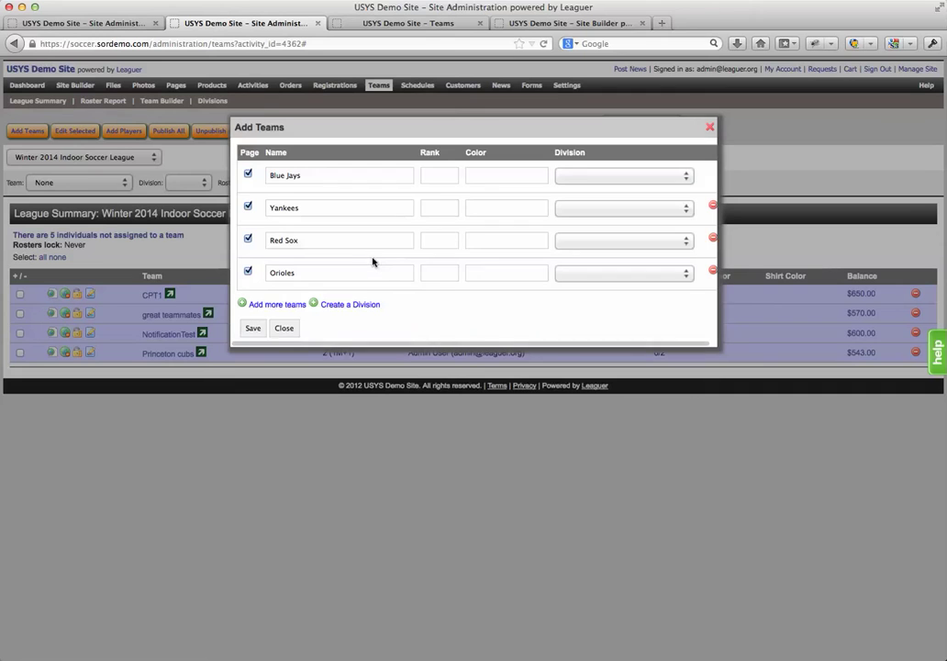
Assign Blue Jays, Yankees, Red Sox and Orioles to the AL East division
left_click(598, 174)
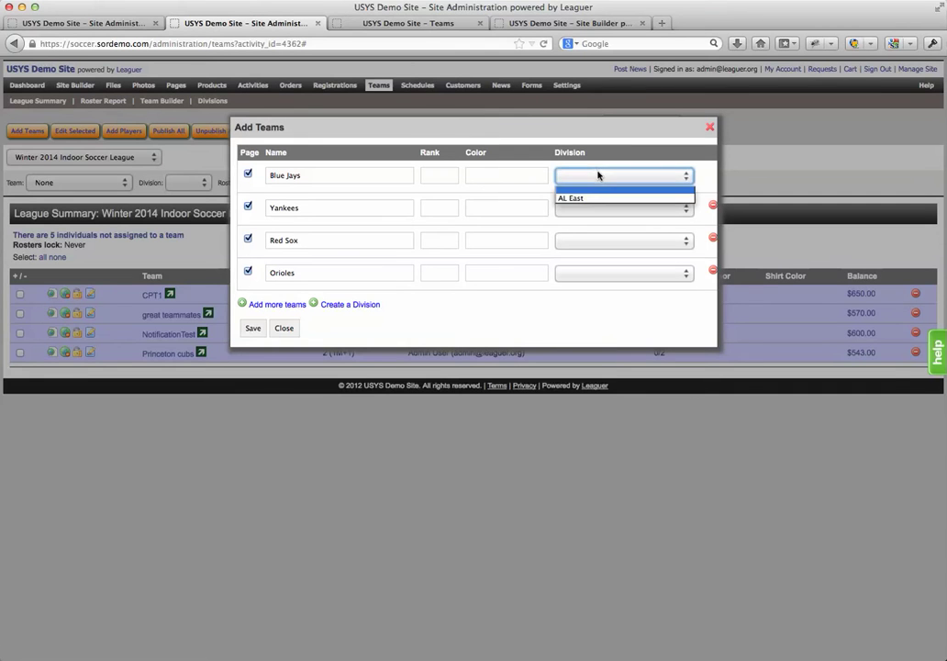
left_click(586, 198)
left_click(587, 209)
left_click(586, 229)
left_click(586, 242)
left_click(583, 261)
left_click(580, 275)
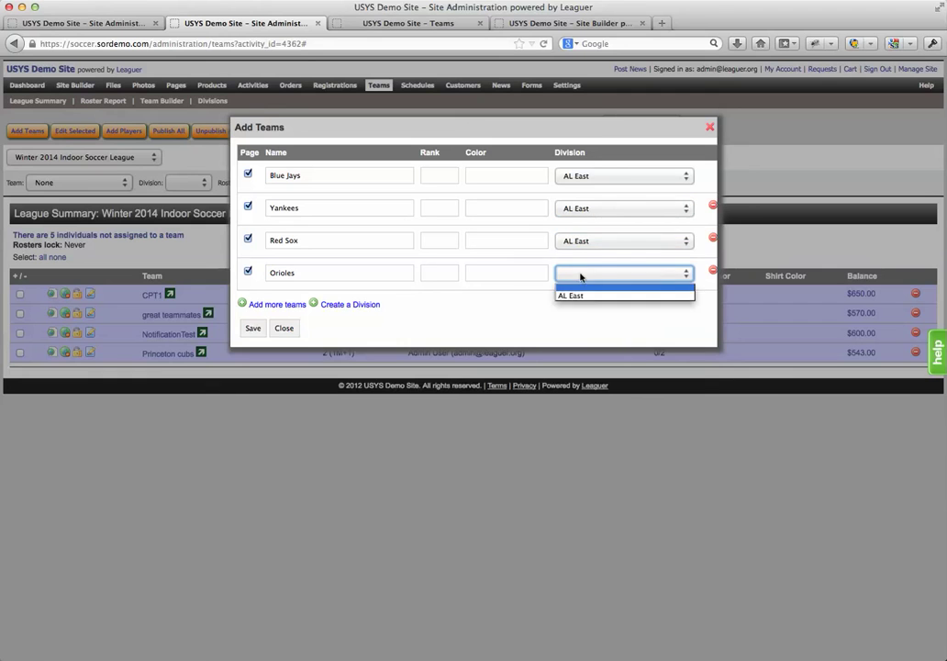
left_click(570, 295)
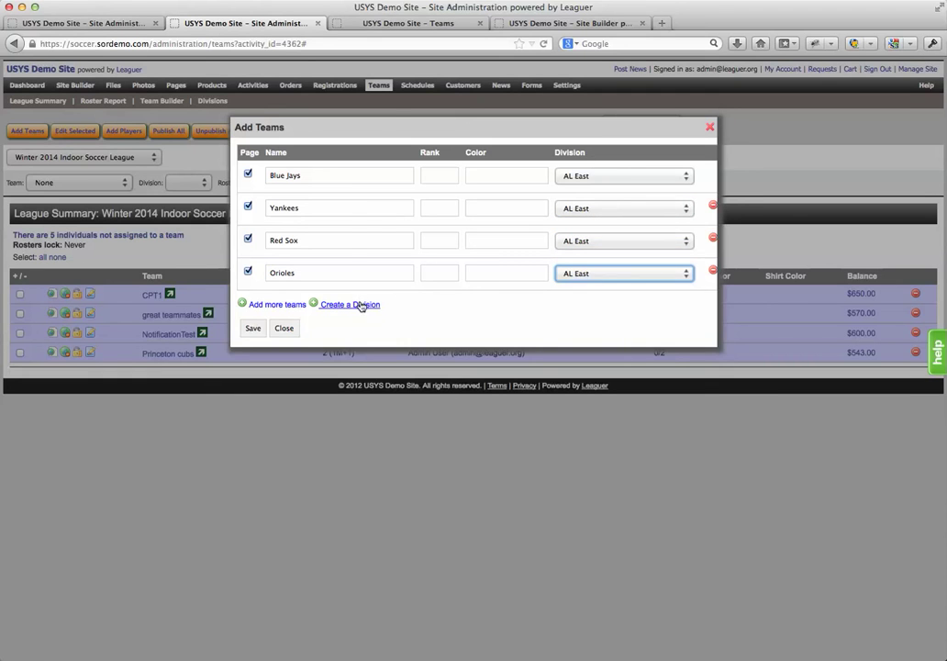
left_click(360, 304)
Create a second division named NL East
left_click(395, 201)
type("NL ")
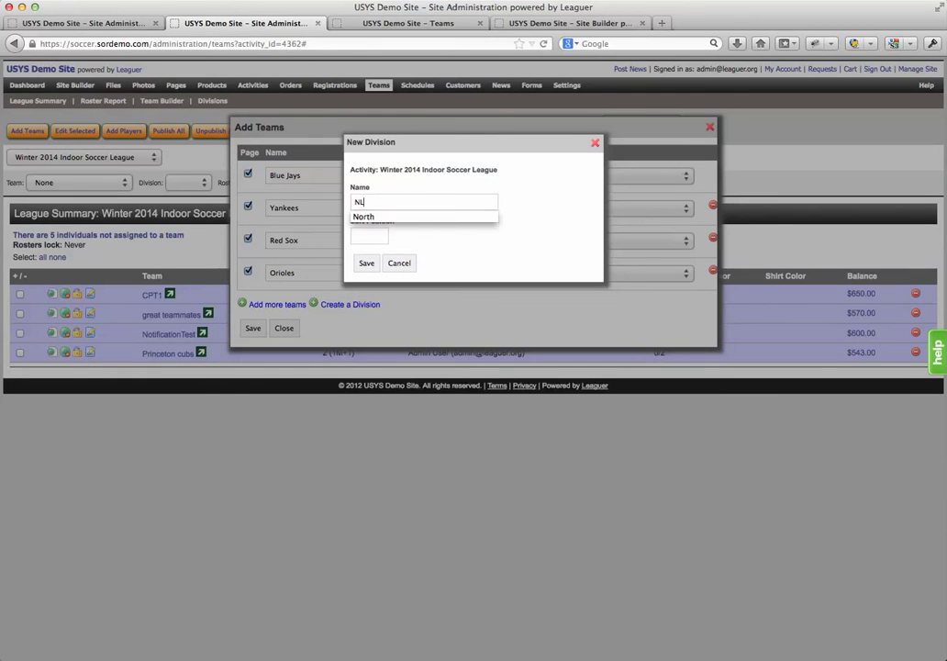
type("East")
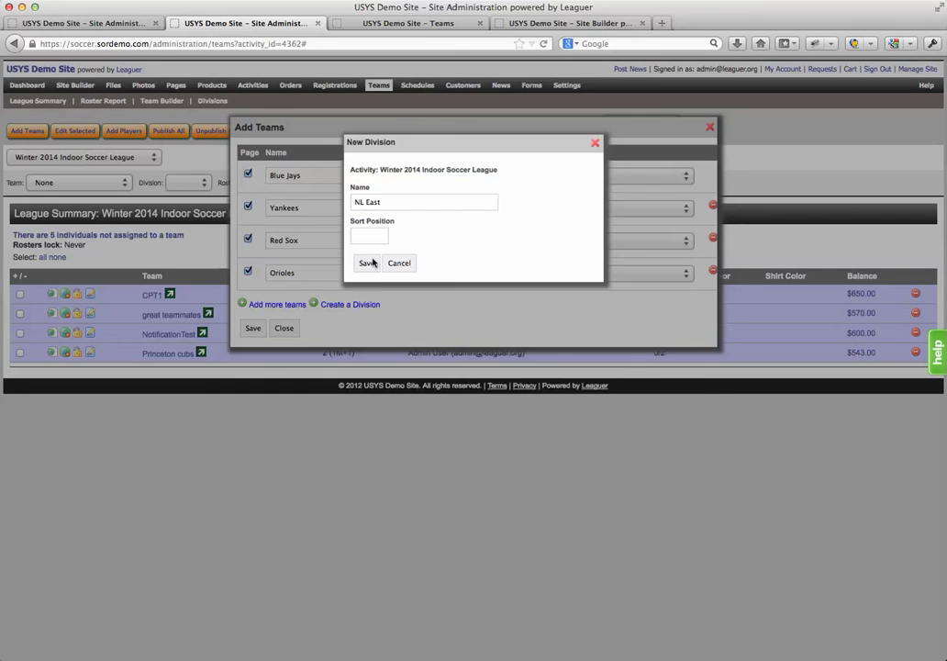
left_click(367, 263)
Add Mets as a fifth team in NL East and save all five teams
left_click(279, 306)
left_click(284, 306)
type("Met")
key("Tab")
key("Tab")
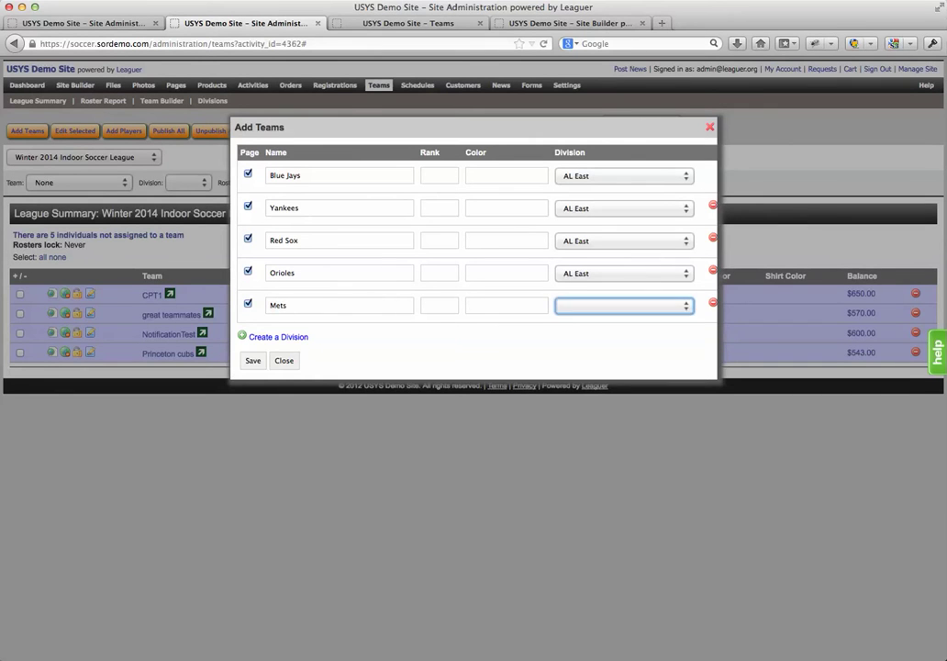
left_click(253, 361)
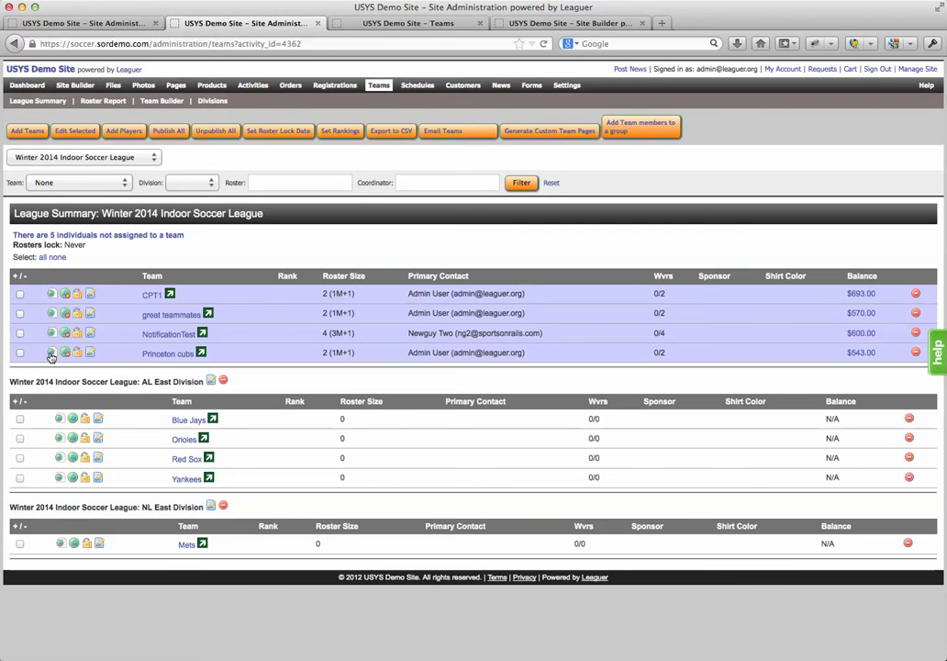
Move CPT1 and great teammates together into NL East via Edit Selected
left_click(20, 295)
left_click(75, 131)
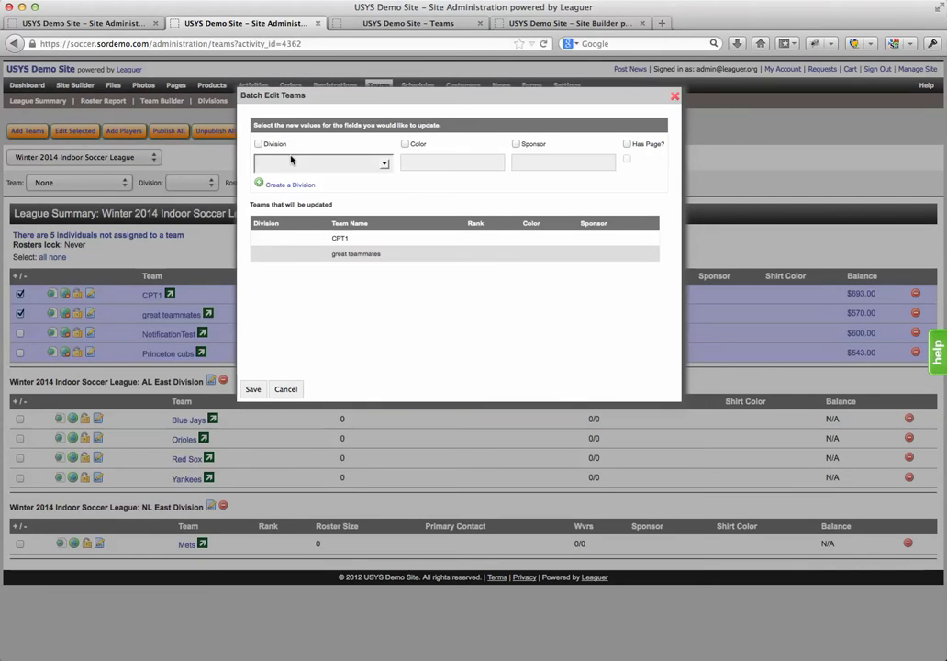
left_click(259, 144)
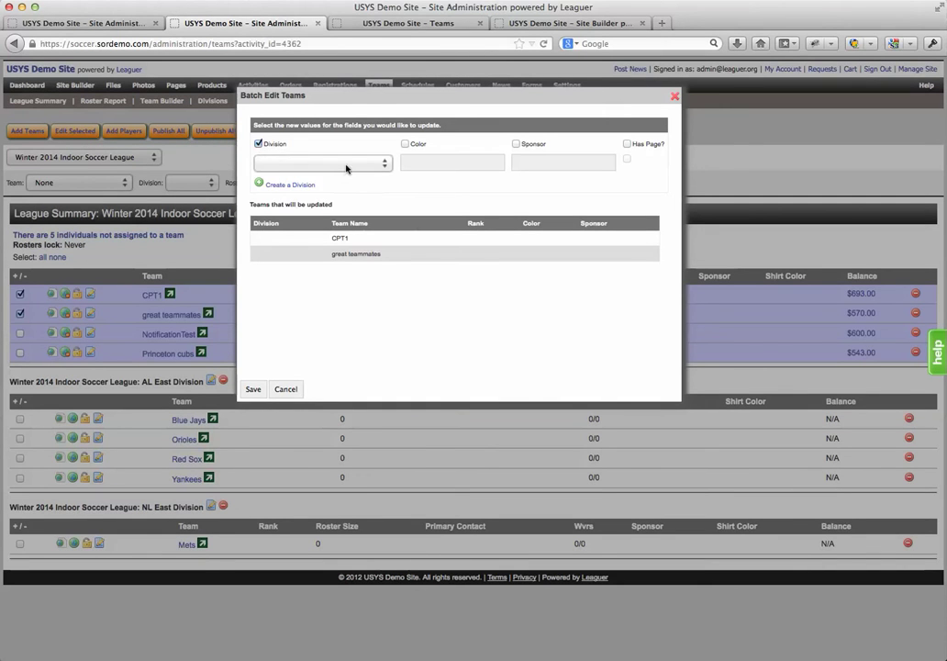
left_click(345, 165)
left_click(283, 195)
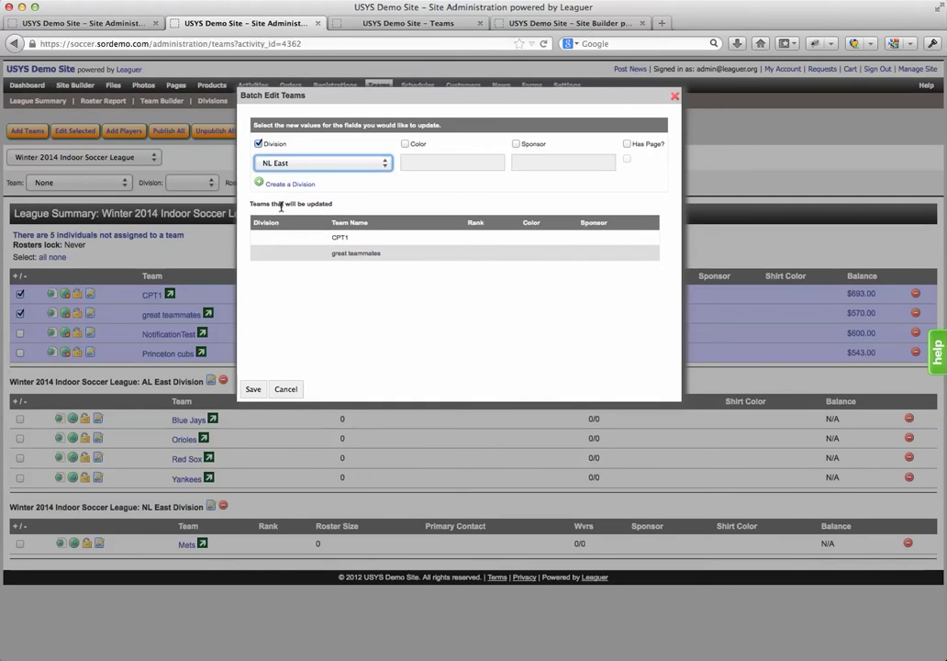
left_click(252, 389)
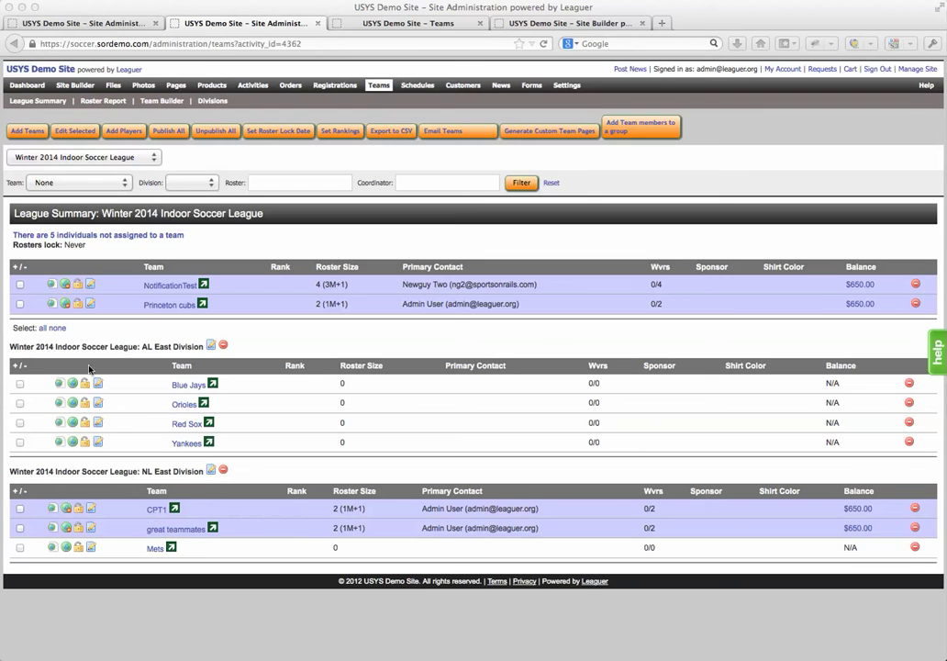
Quick-edit NotificationTest to place it in NL East, save, and close the editor
left_click(90, 286)
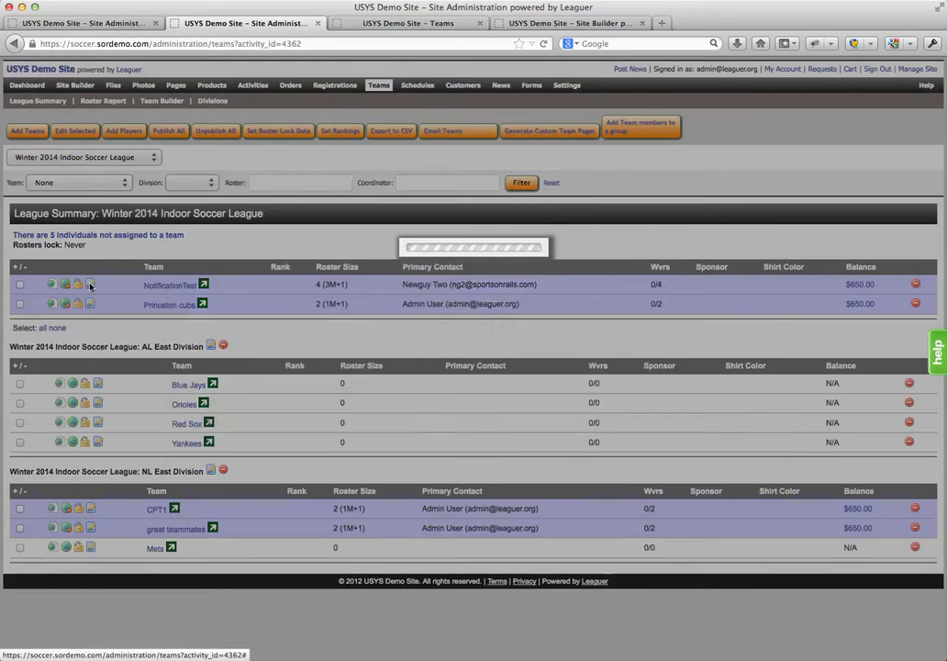
left_click(206, 181)
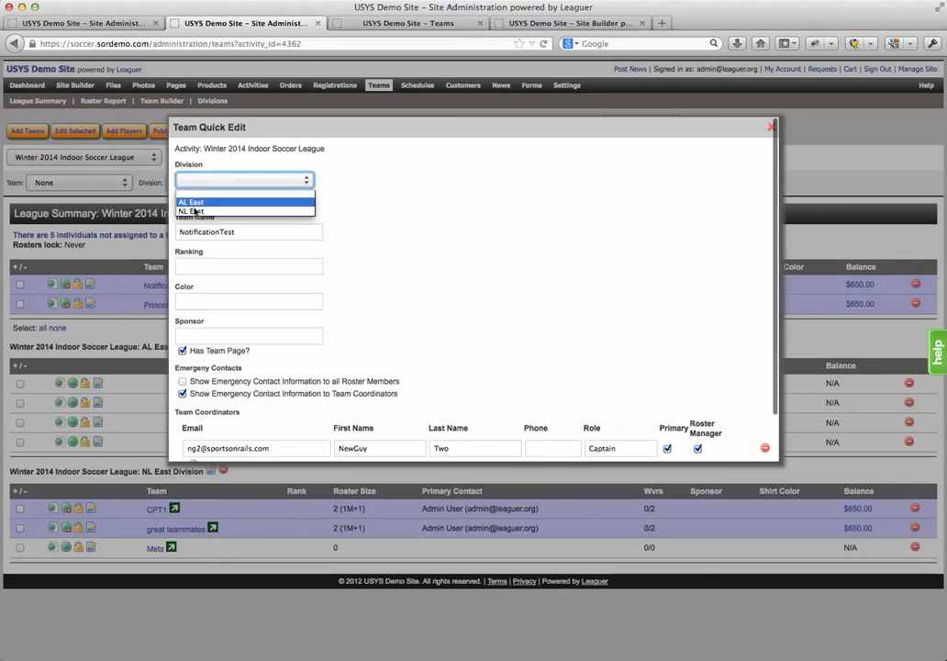
left_click(205, 209)
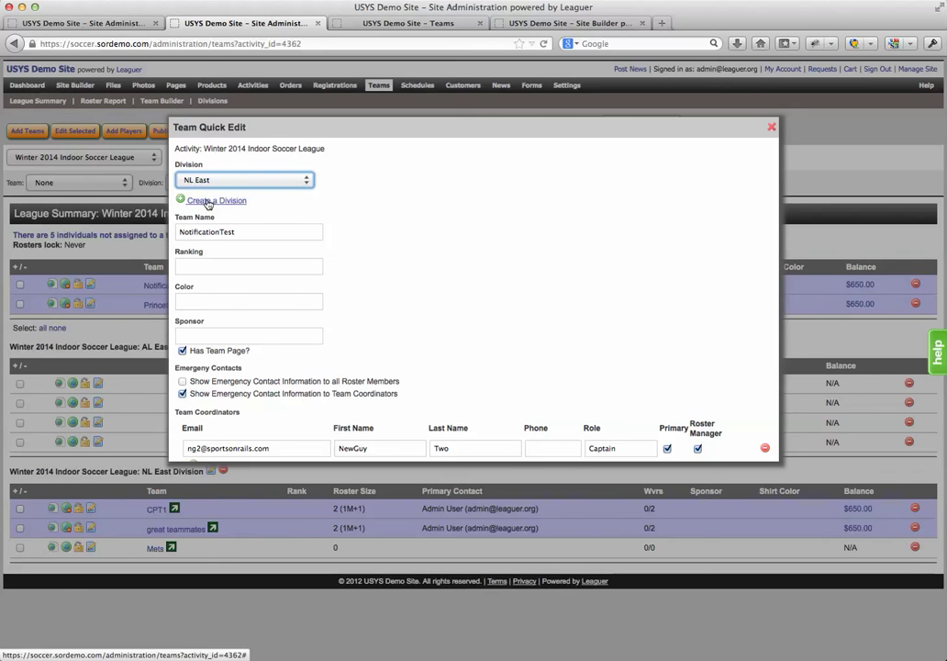
scroll(420, 320, "down", 2)
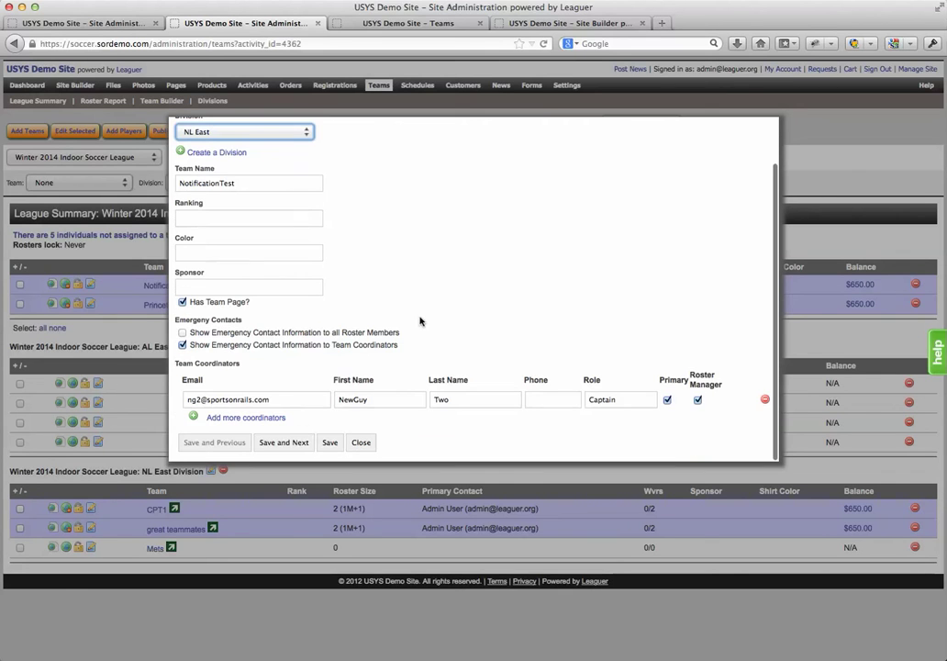
left_click(292, 443)
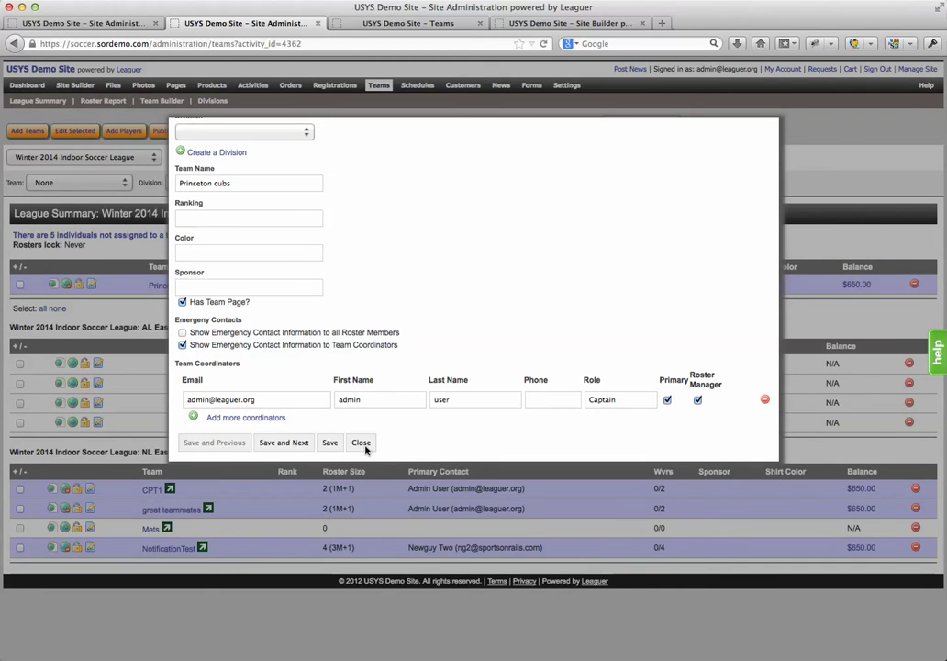
scroll(360, 275, "up", 2)
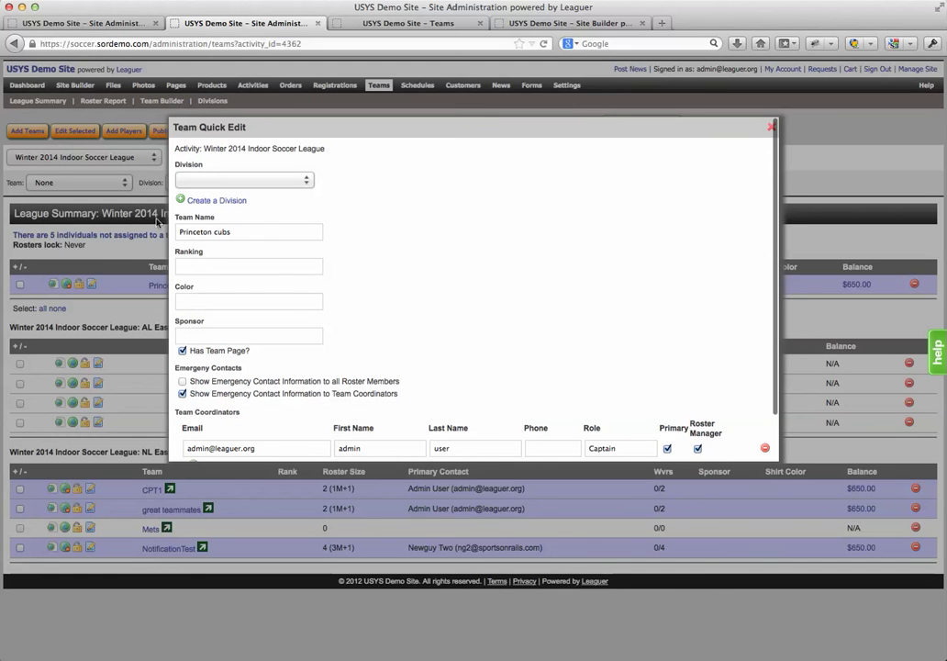
scroll(402, 392, "down", 2)
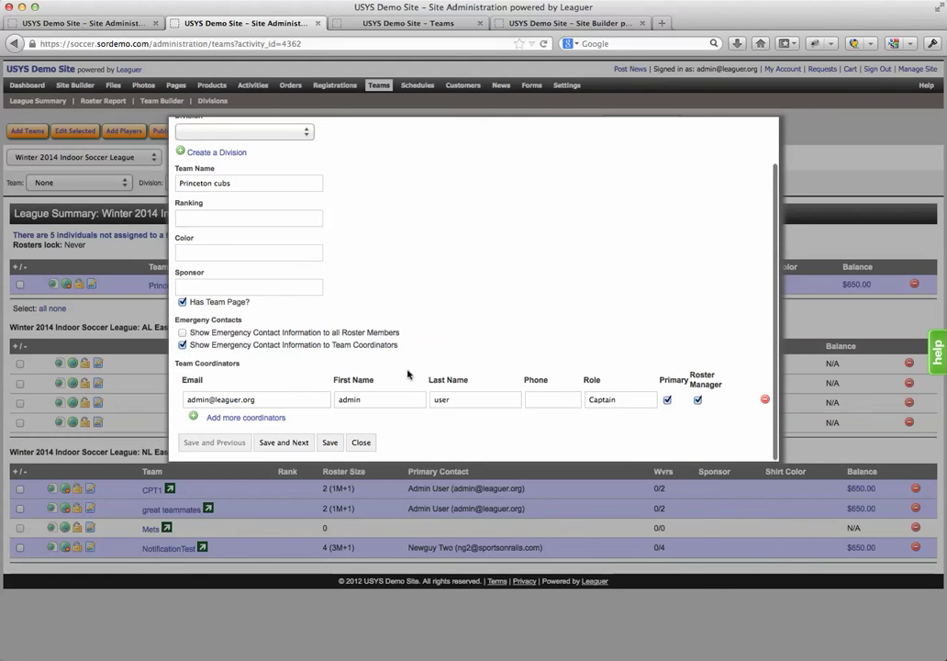
left_click(363, 445)
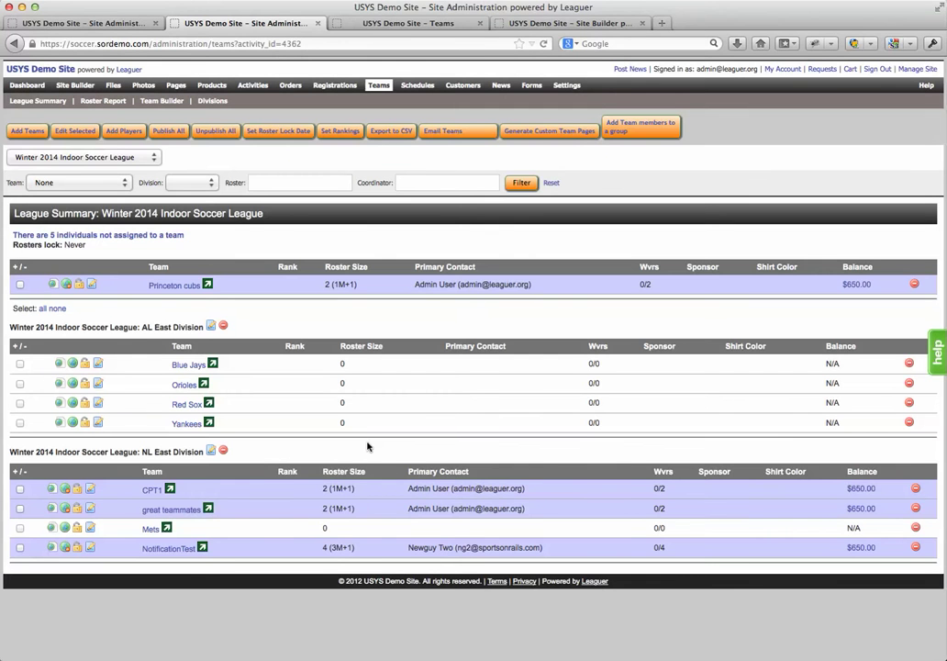
Assign two unassigned individuals to the Yankees (AL East) team
left_click(46, 236)
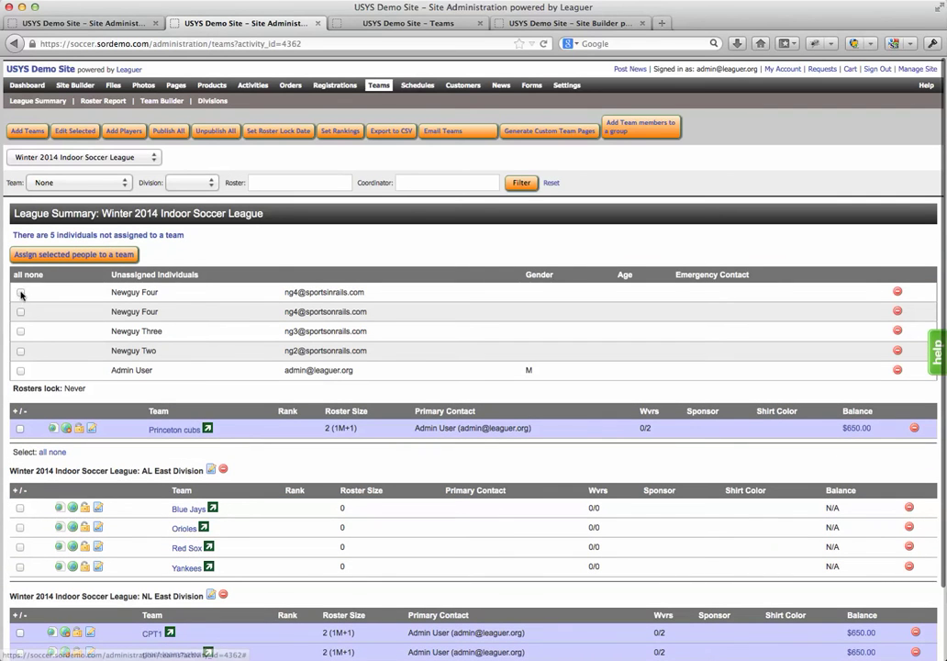
left_click(20, 292)
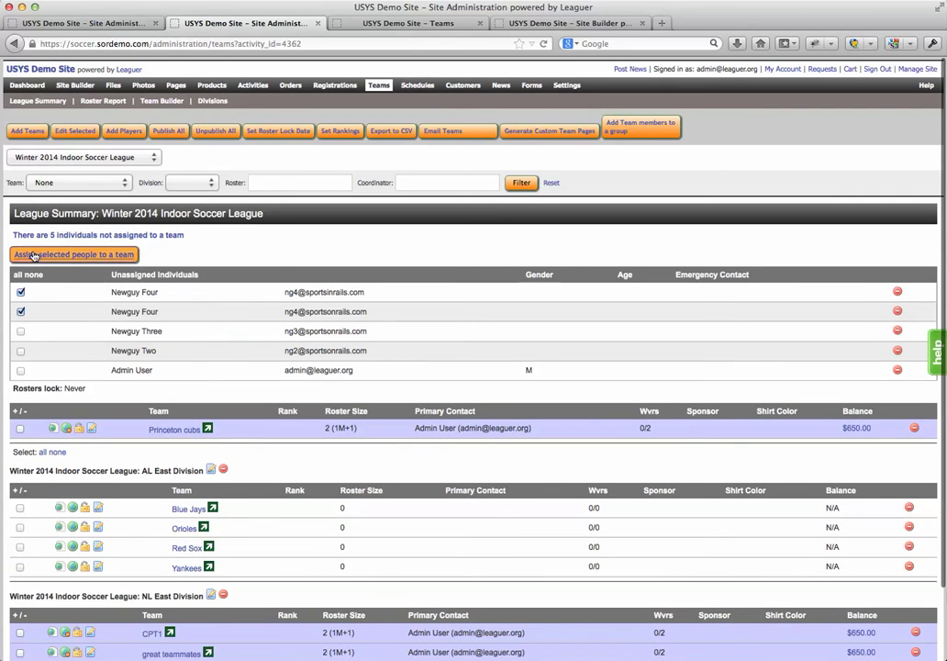
left_click(37, 254)
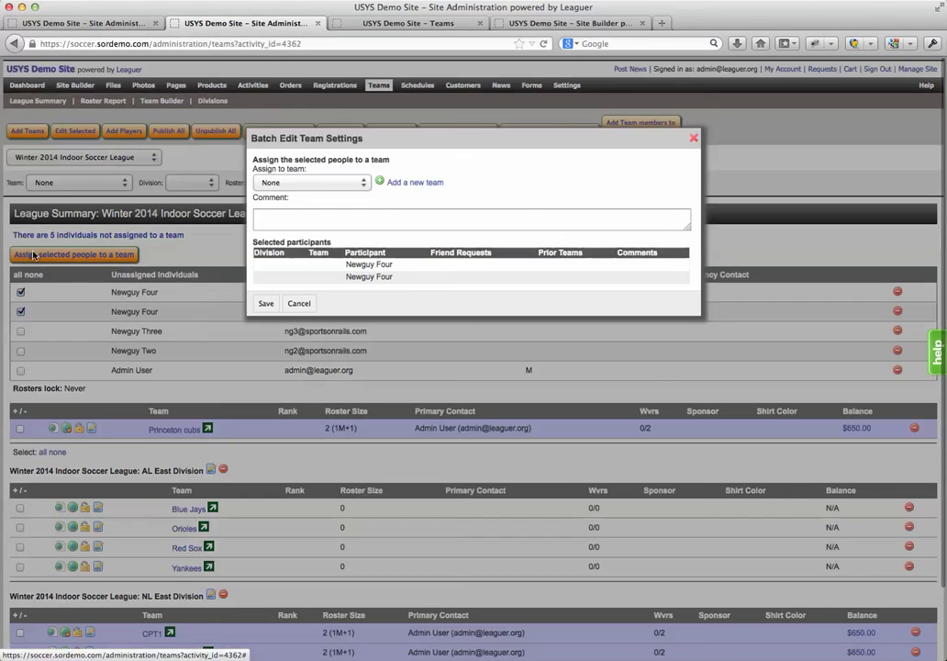
left_click(317, 181)
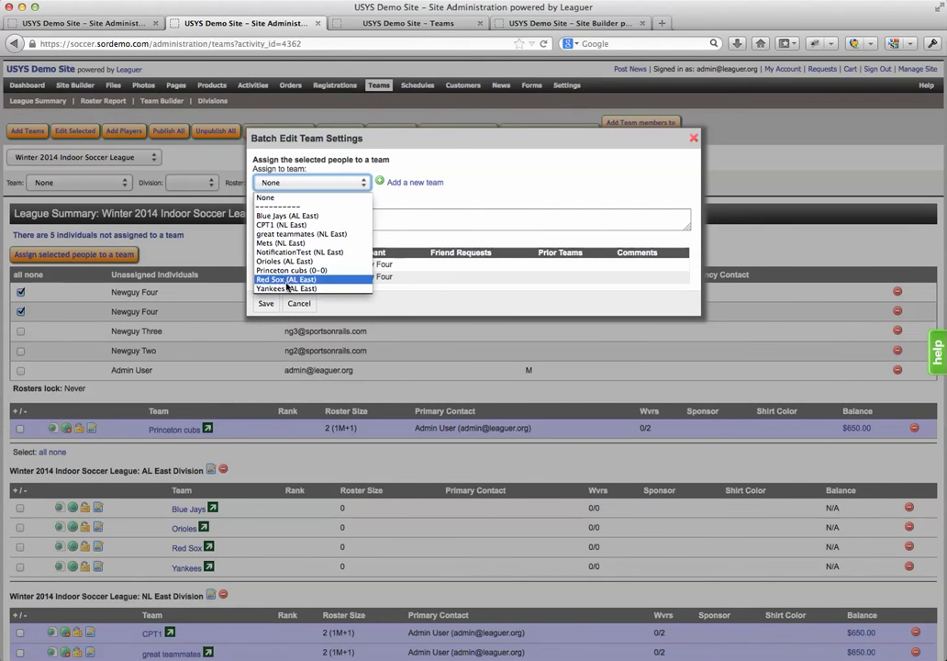
left_click(287, 288)
left_click(265, 303)
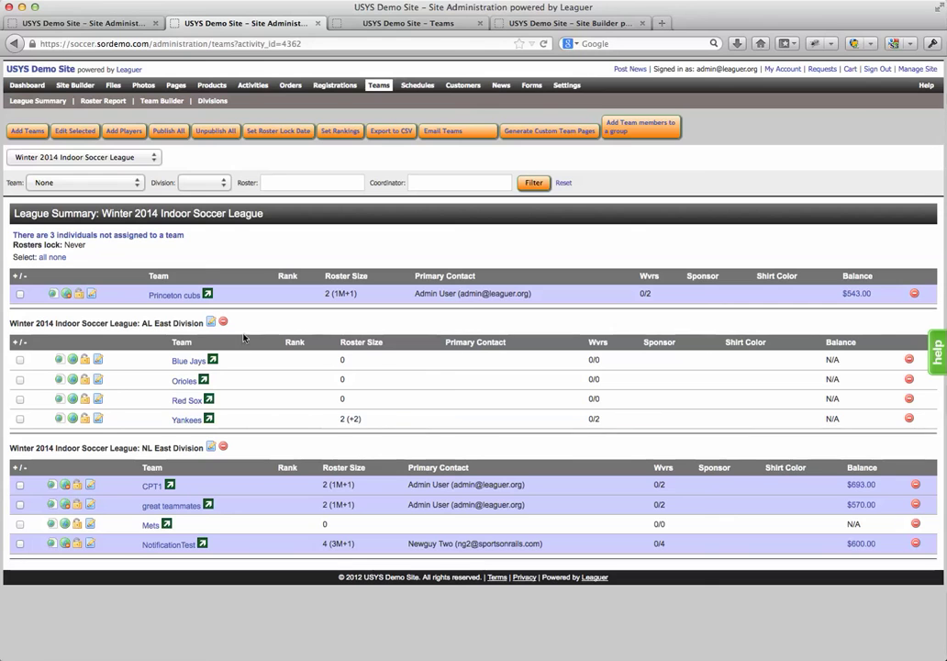
In Add Players, enter the new player's first name, last name and e-mail address
left_click(120, 132)
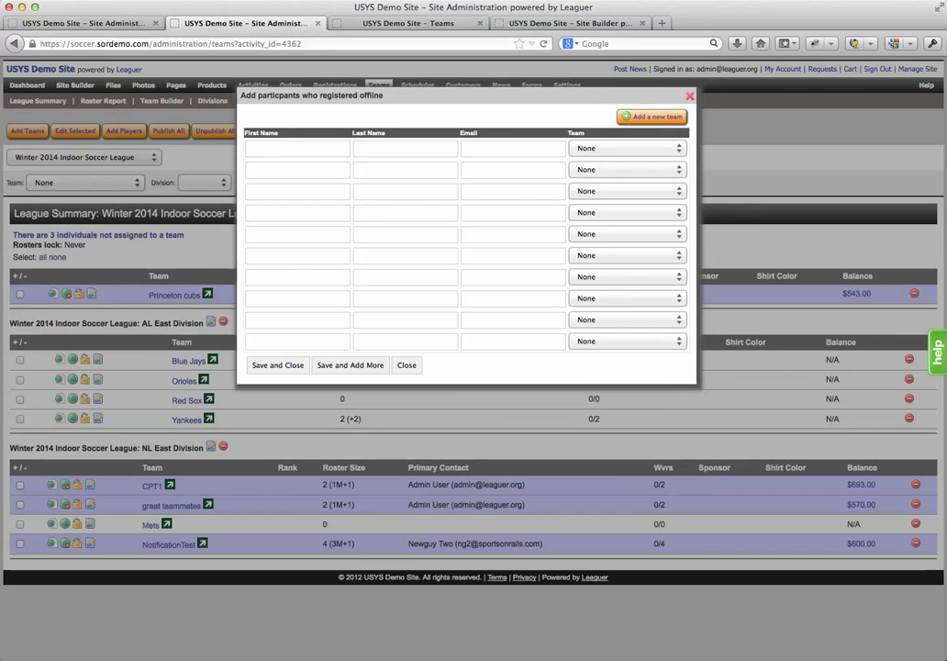
left_click(278, 147)
key("Down")
key("Tab")
key("Tab")
type("carmen")
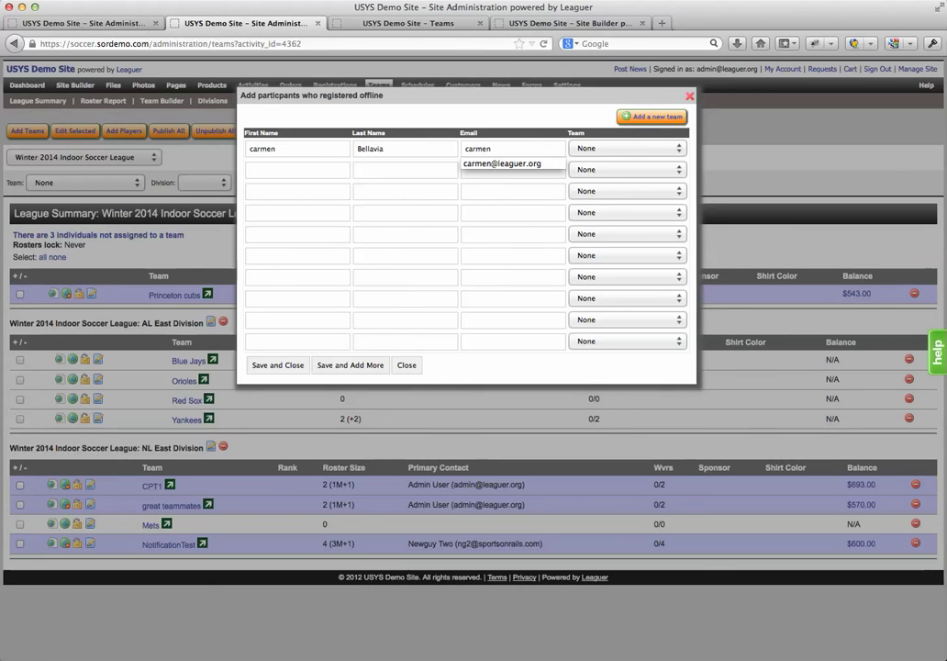
key("Tab")
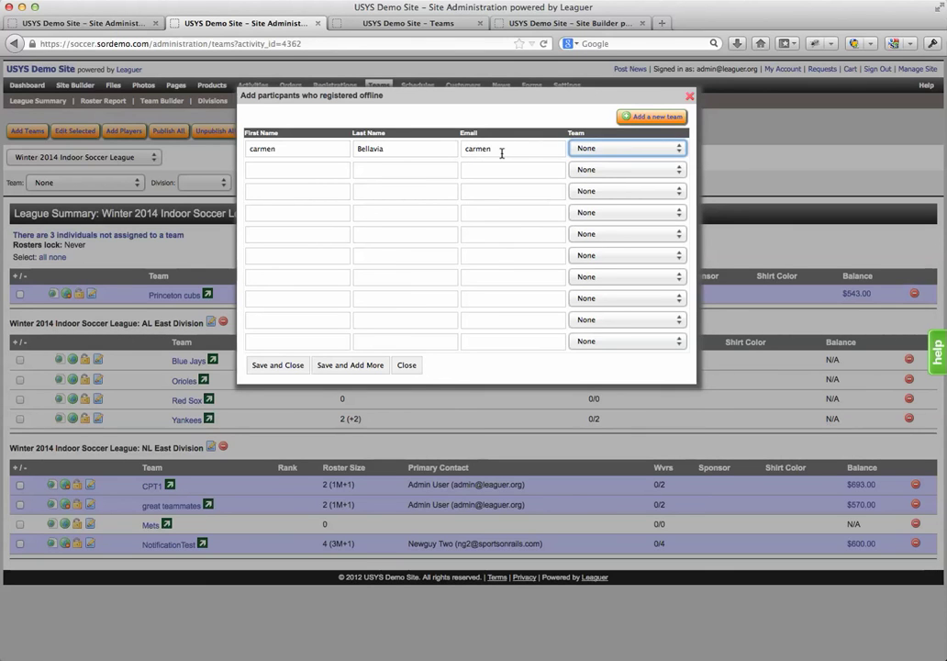
left_click(502, 153)
left_click(502, 167)
Put the player on Yankees (AL East), then save and close
left_click(606, 149)
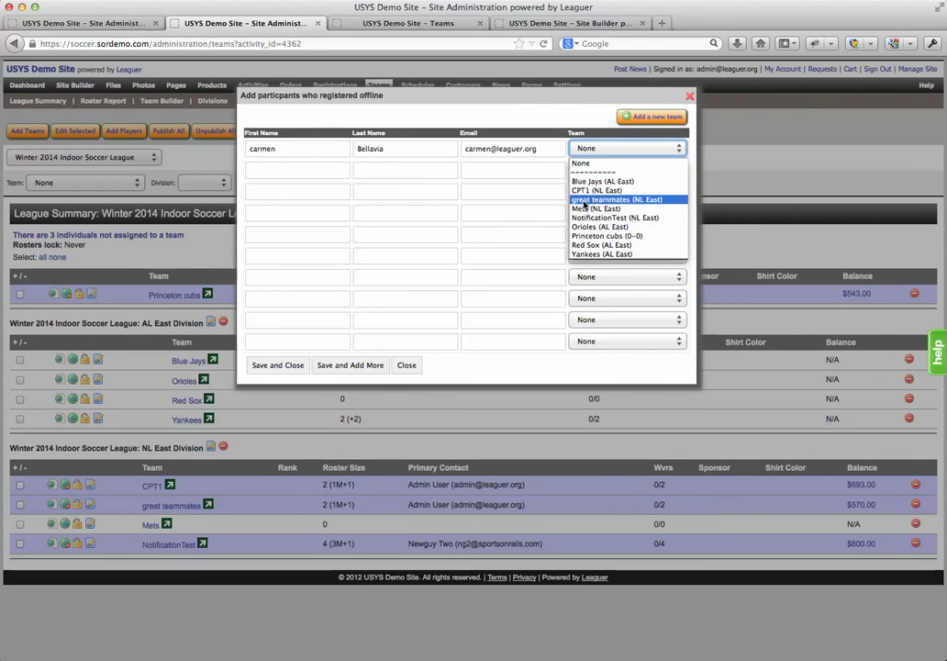
left_click(580, 254)
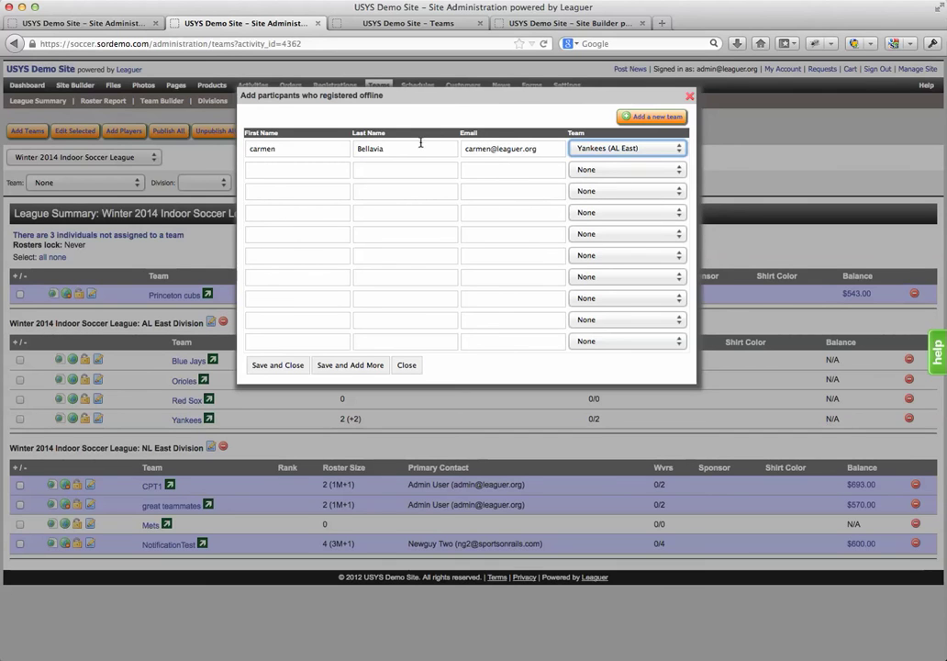
left_click_drag(548, 149, 463, 145)
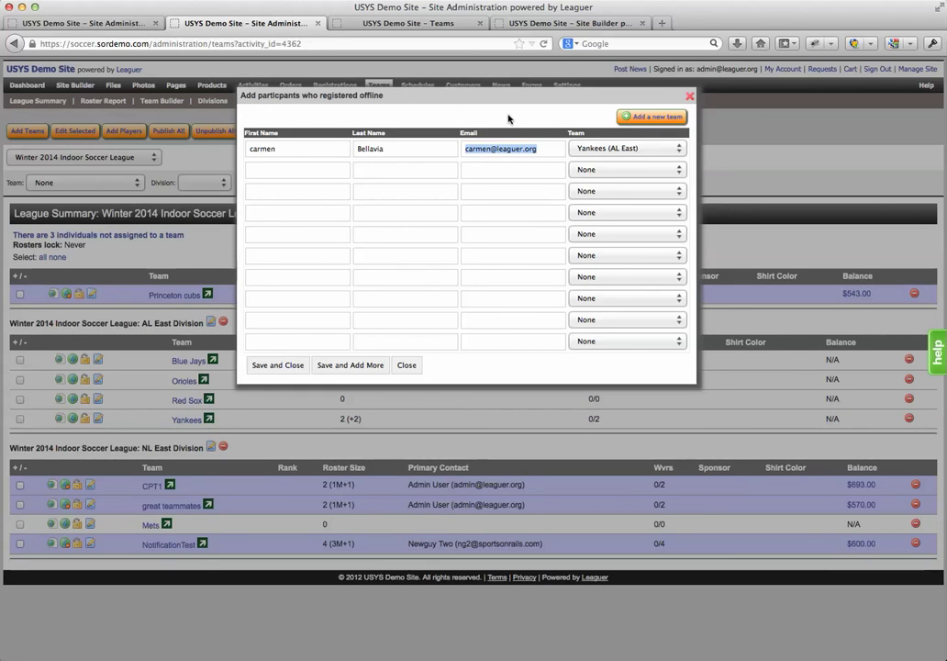
left_click(279, 366)
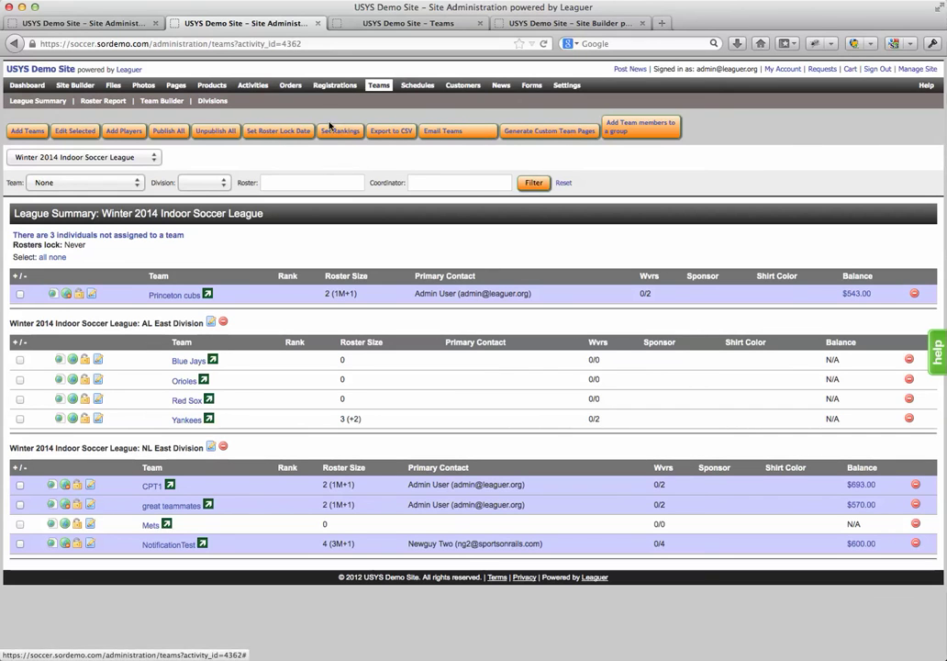
Select all AL East teams and save rankings Red Sox 1, Orioles 2, Blue Jays 3, Yankees 4
left_click(19, 341)
left_click(339, 130)
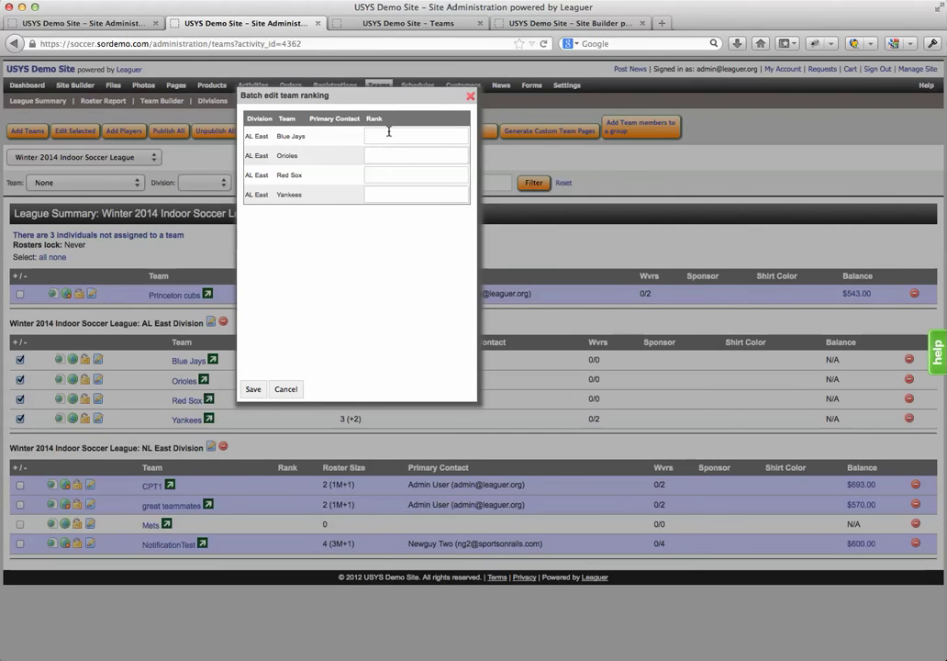
type("321")
left_click(380, 189)
type("4")
left_click(253, 389)
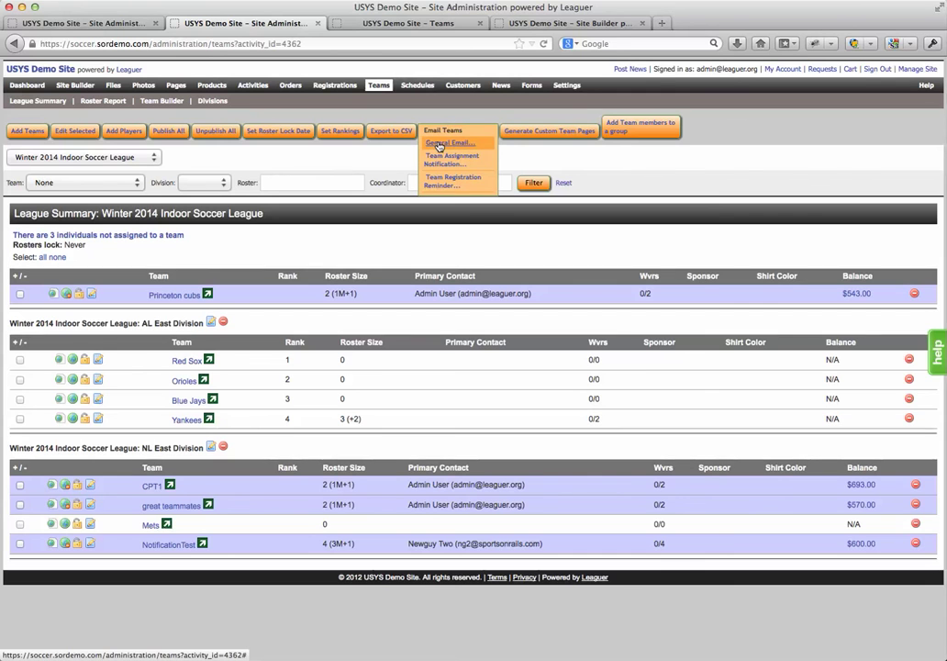
Draft a general email addressed to team coordinators, then cancel it unsent
left_click(438, 145)
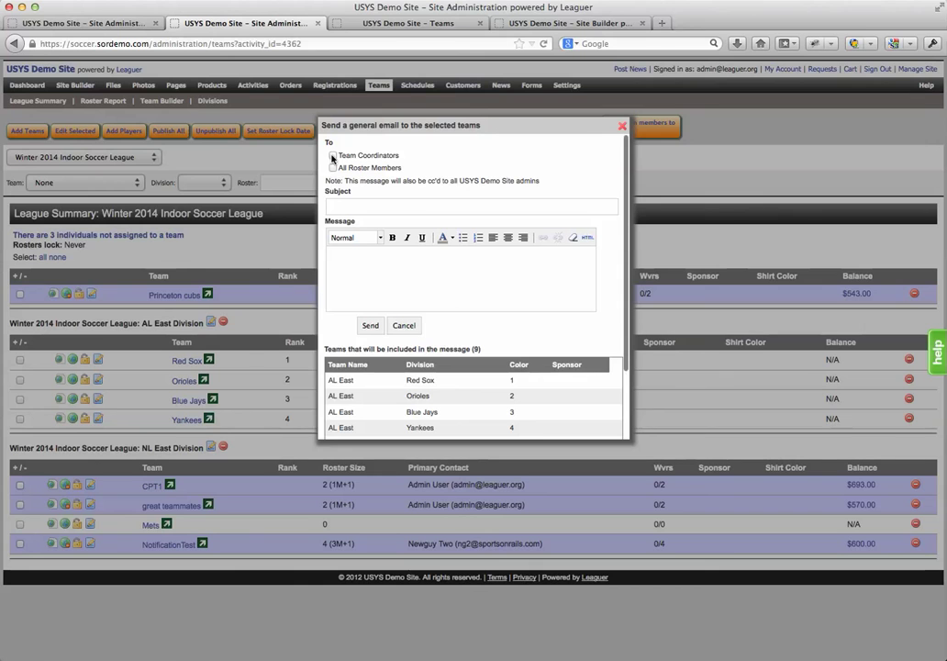
left_click(334, 156)
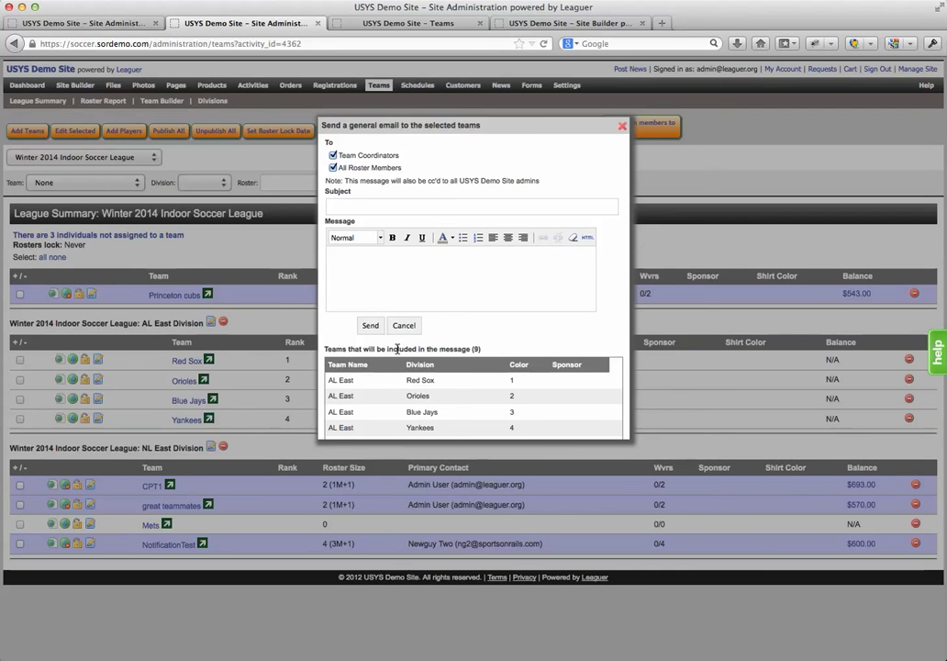
left_click(404, 325)
Tick Red Sox and Orioles, start a general email to just them, then cancel it
left_click(20, 359)
left_click(20, 379)
left_click(443, 131)
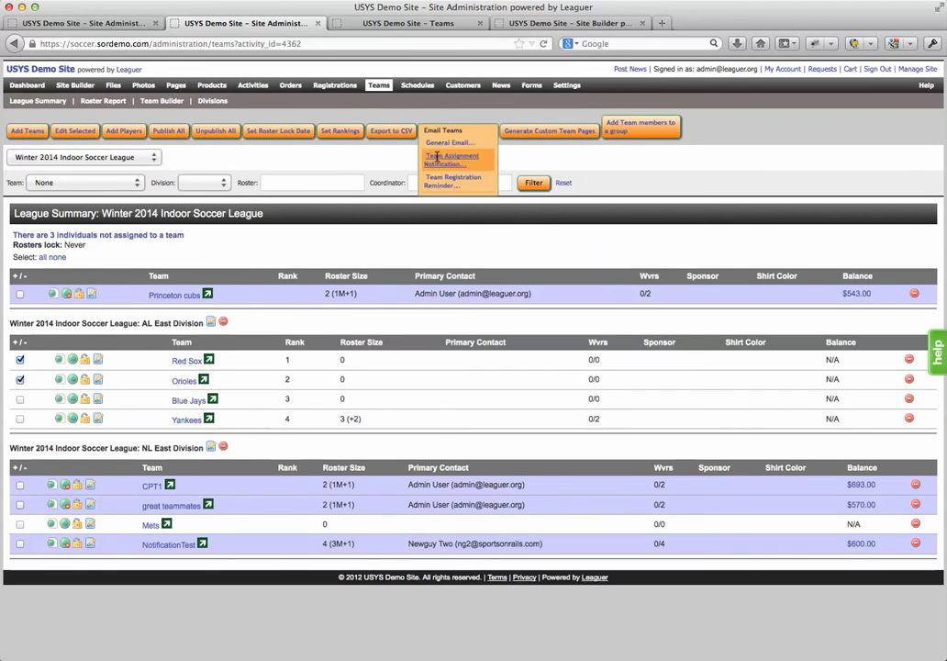
left_click(452, 144)
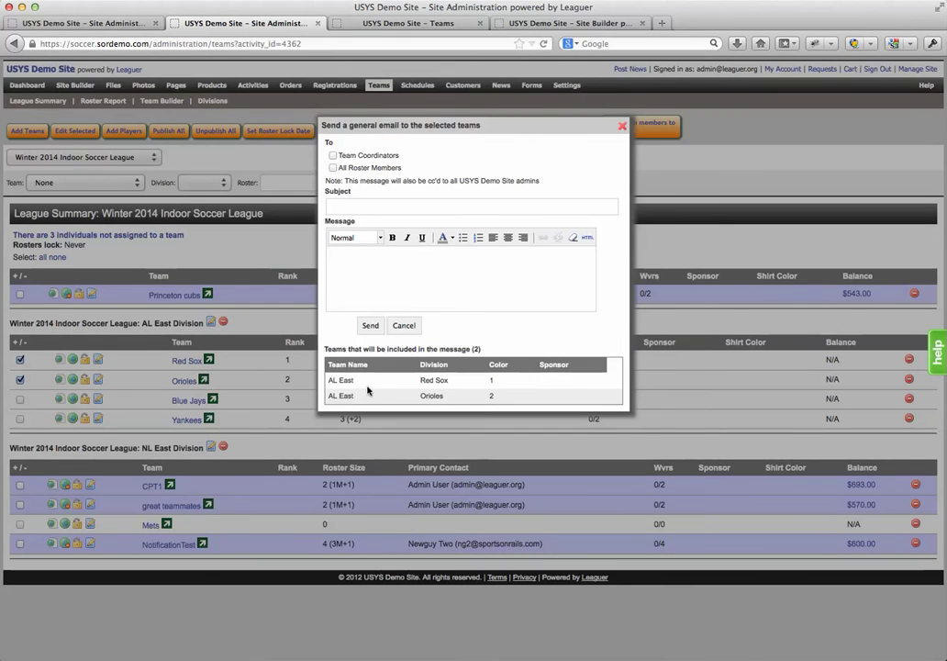
left_click(405, 325)
left_click(444, 129)
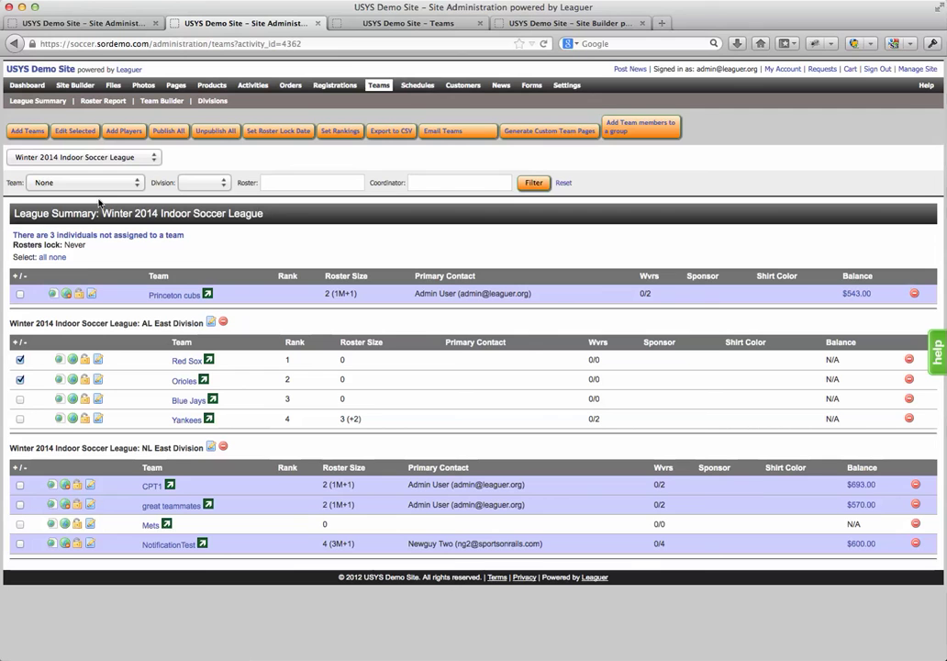
mouse_move(445, 136)
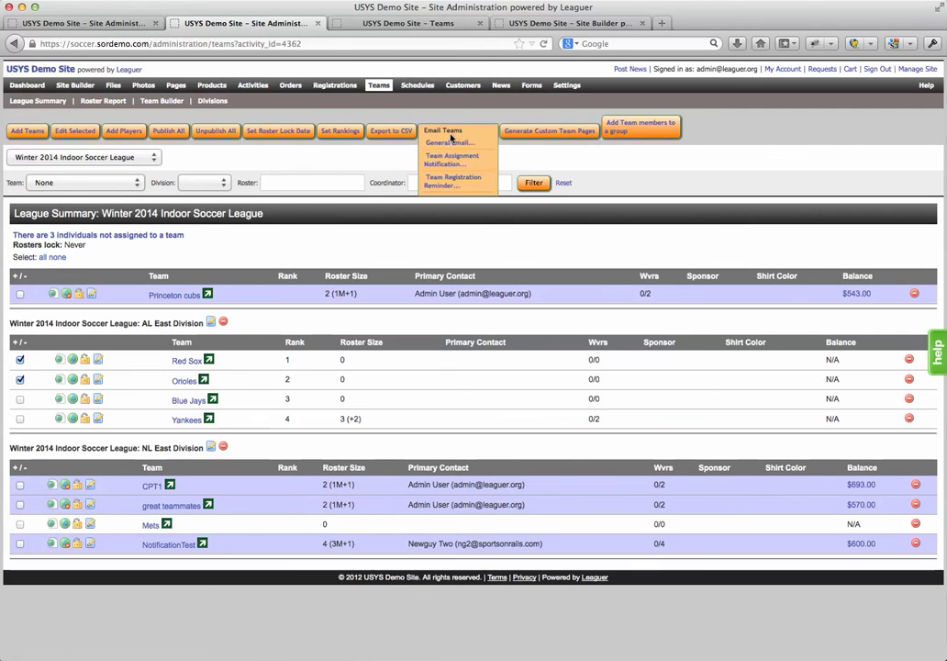
left_click(449, 165)
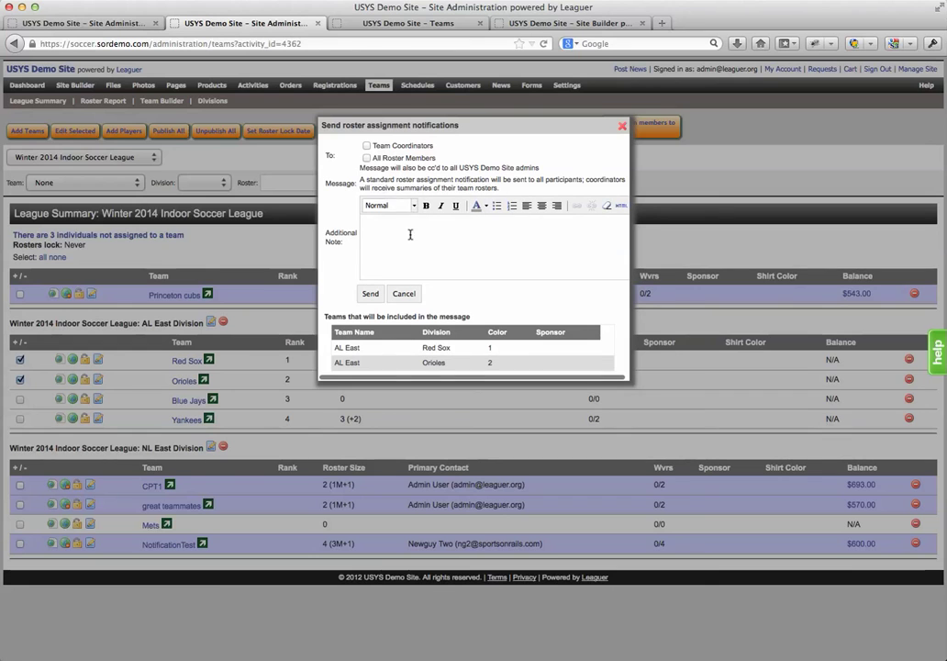
left_click_drag(360, 179, 514, 190)
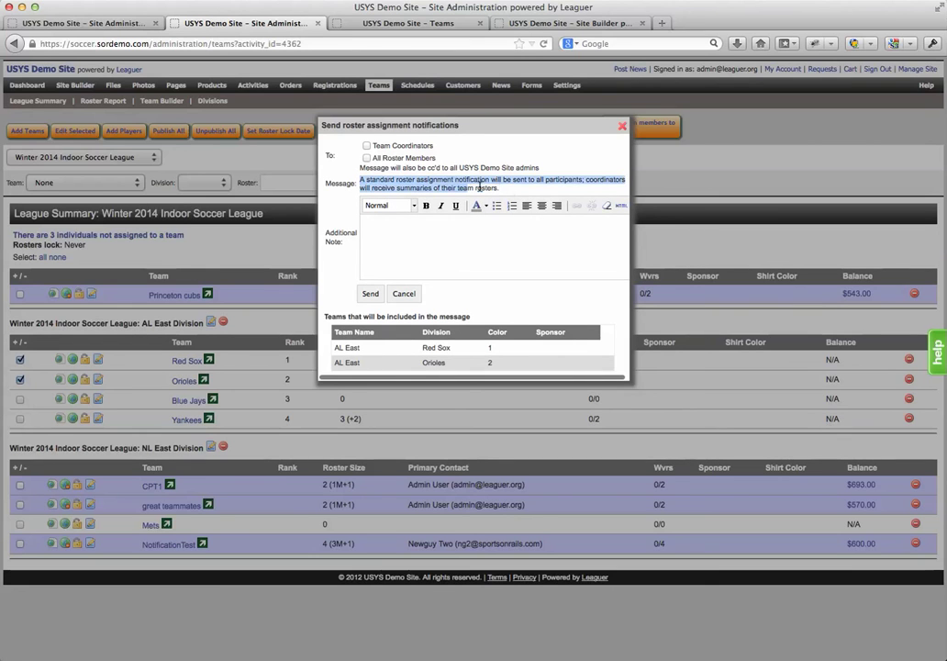
left_click(384, 232)
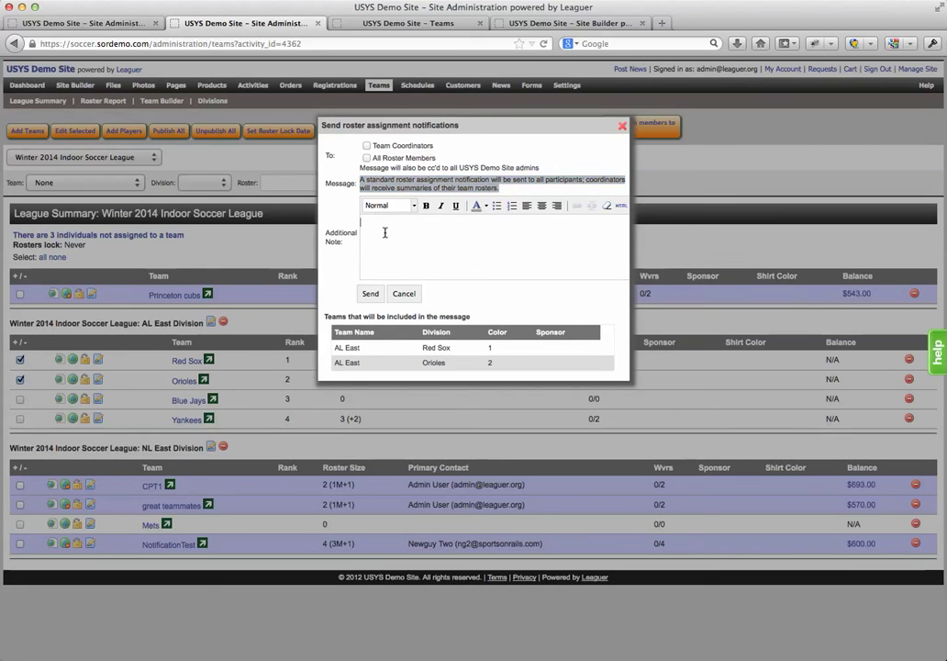
left_click(405, 293)
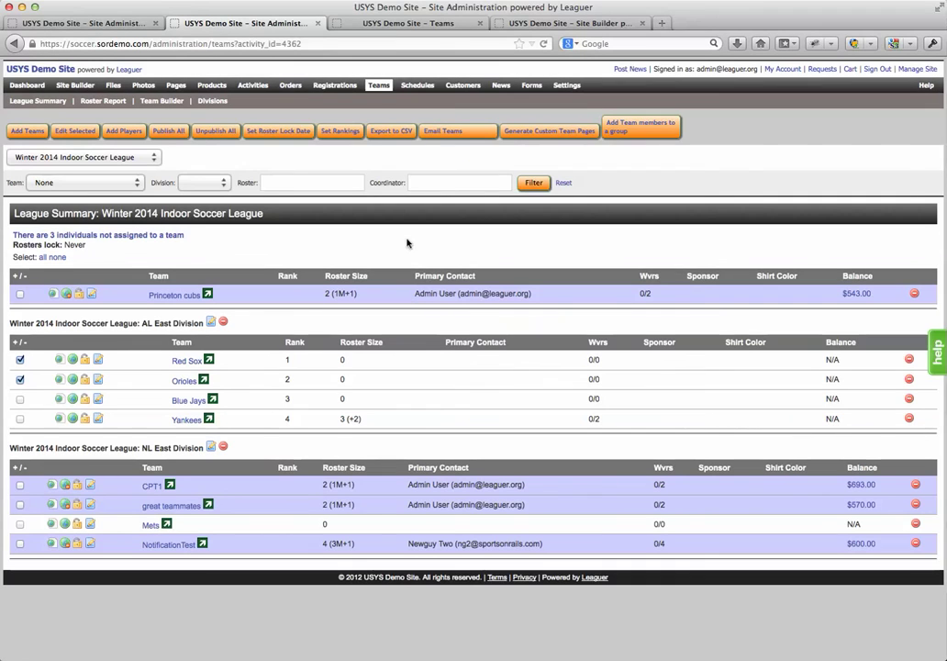
Open the league's Divisions list and drag NL East above AL East
left_click(450, 134)
mouse_move(442, 132)
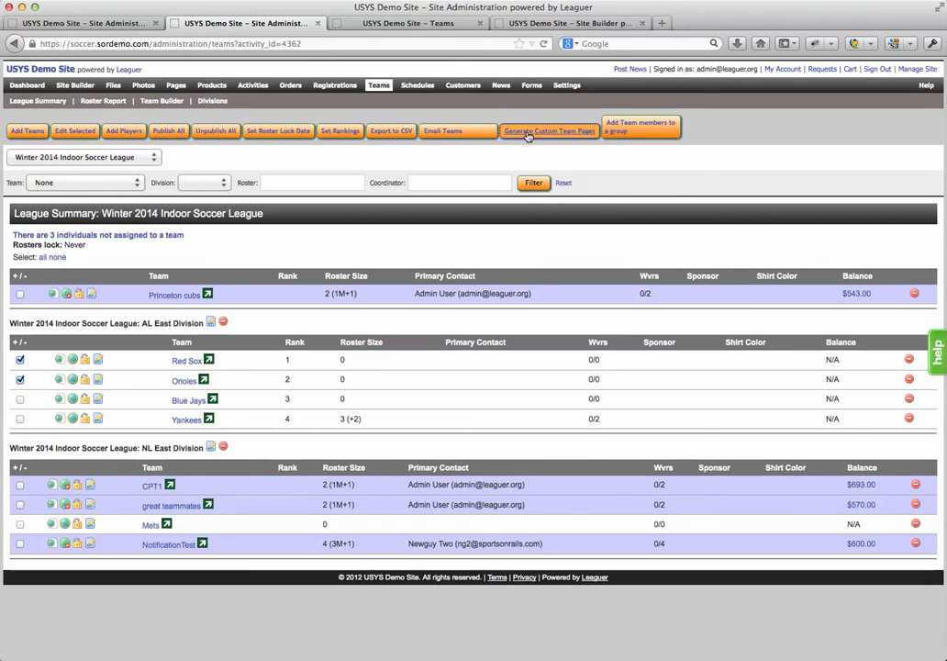
mouse_move(633, 128)
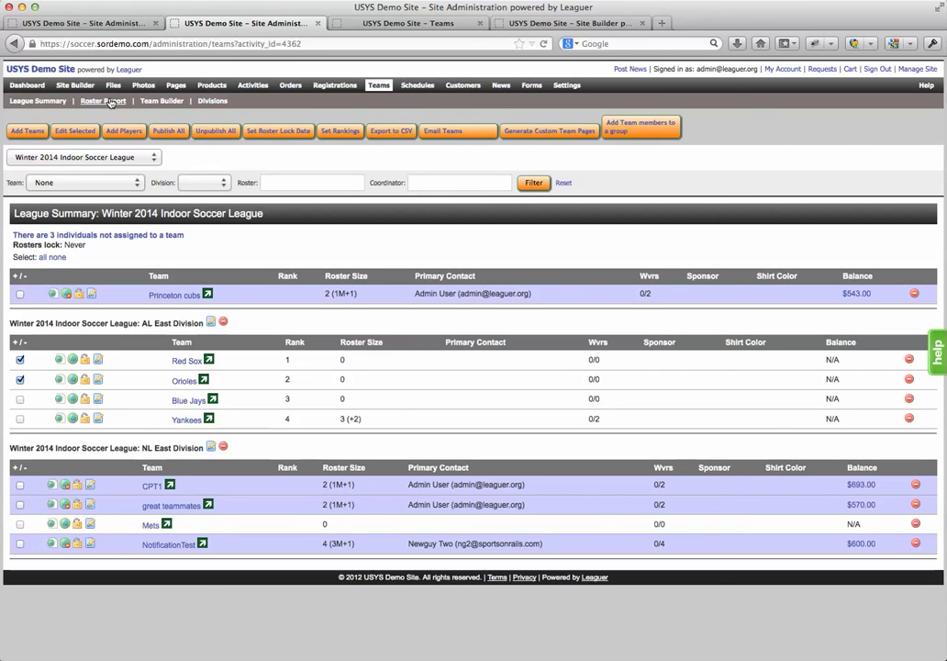
left_click(213, 102)
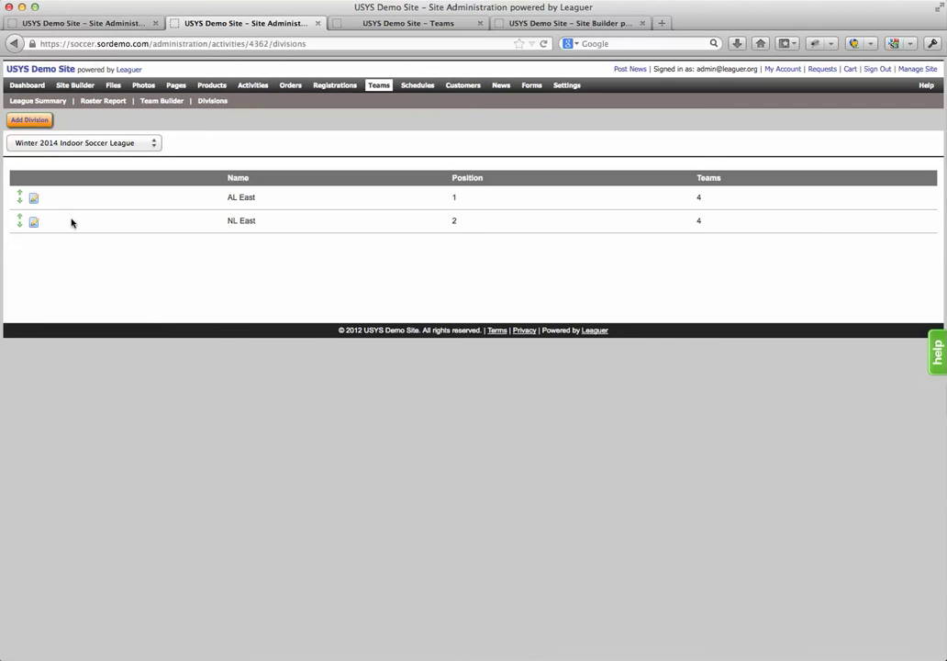
left_click_drag(15, 219, 18, 195)
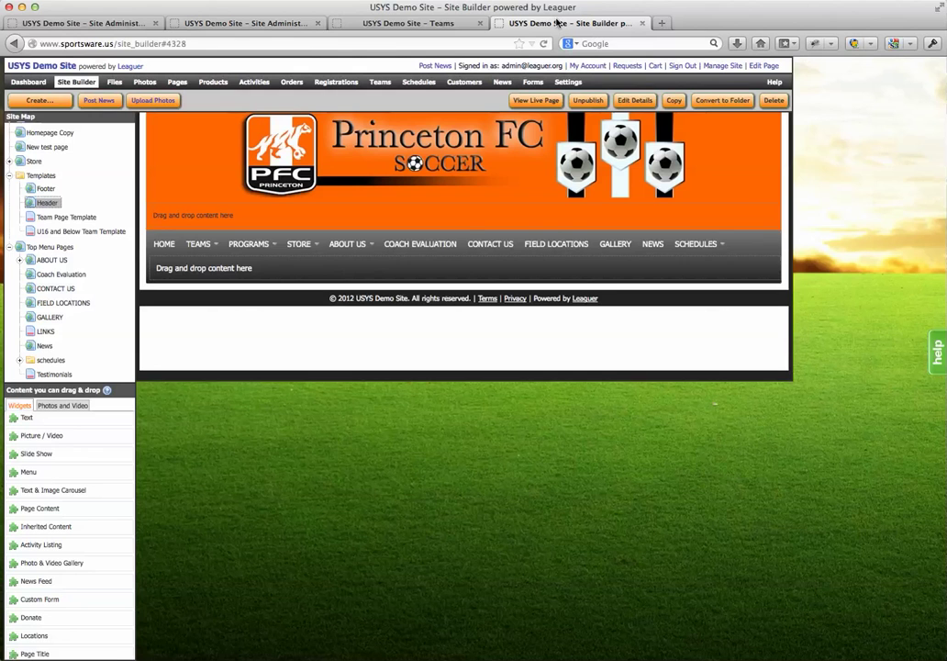
Switch to the Site Builder page and open the header's Edit Menu Widget dialog
left_click(564, 23)
mouse_move(193, 246)
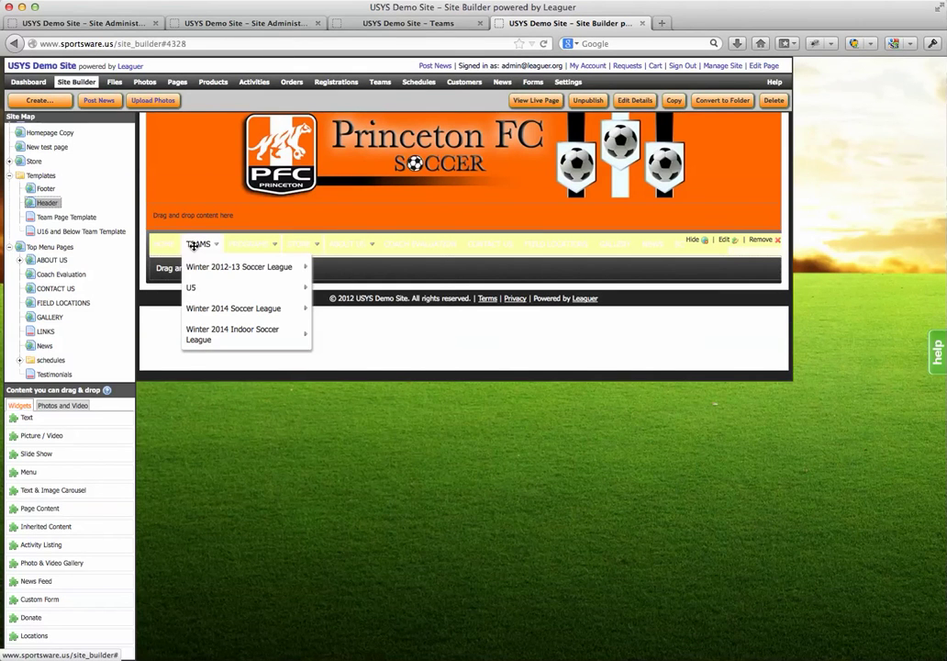
mouse_move(208, 327)
mouse_move(202, 287)
mouse_move(218, 329)
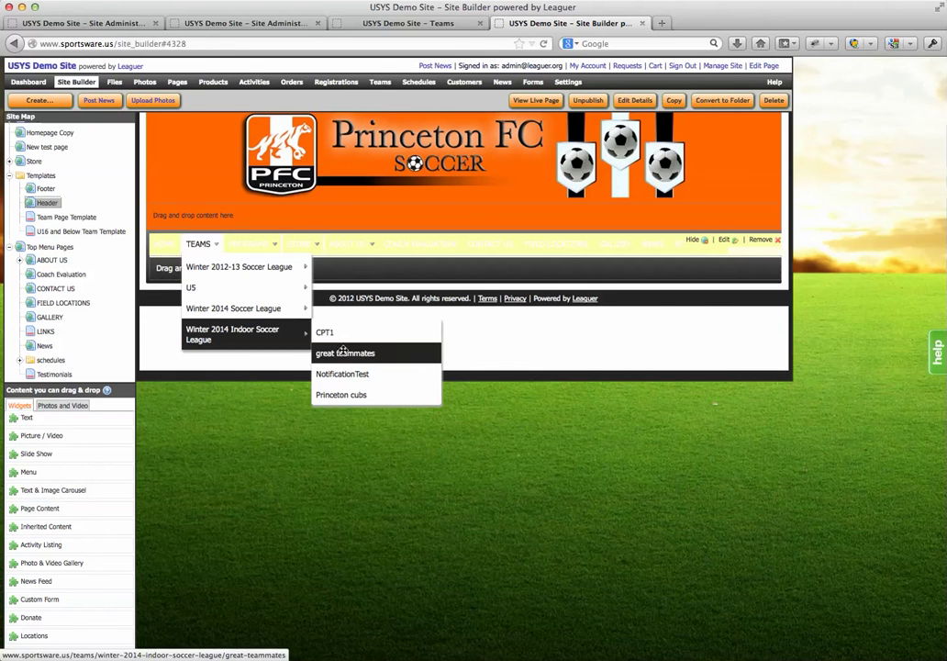
left_click(723, 243)
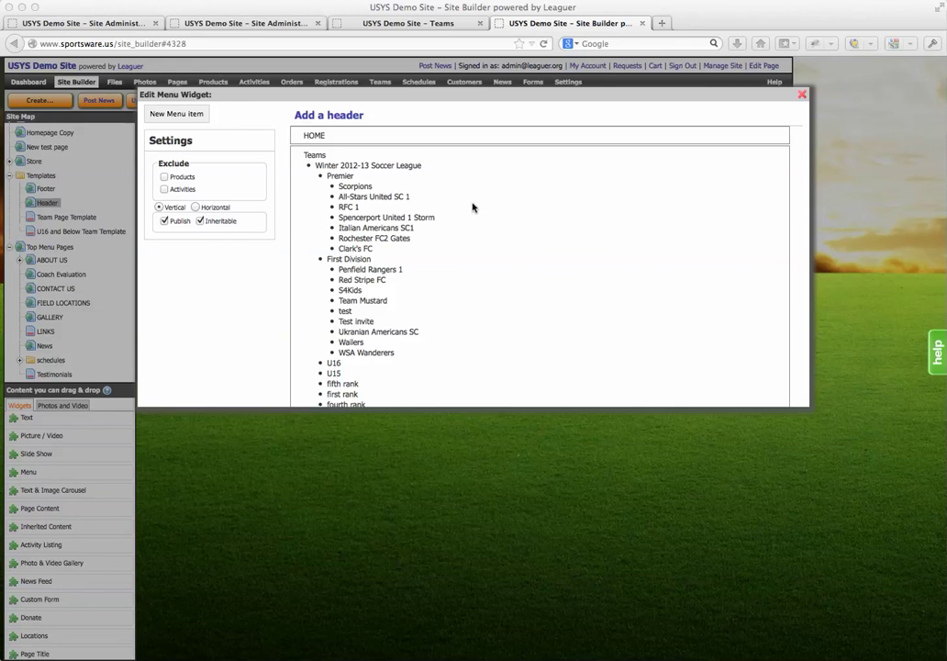
Delete the old Teams block from the header menu and start a New Menu item
mouse_move(632, 206)
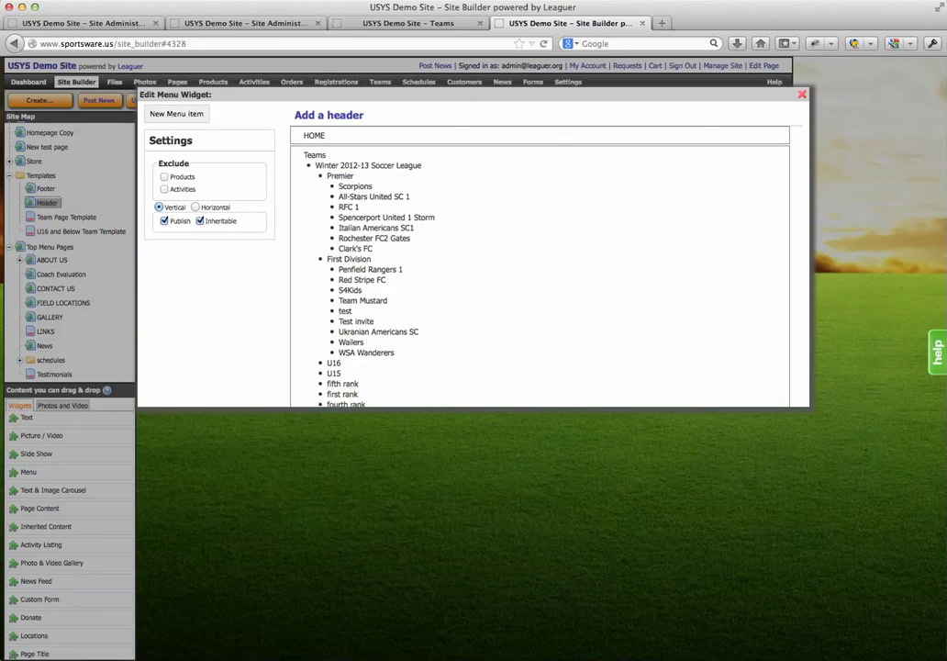
key("Return")
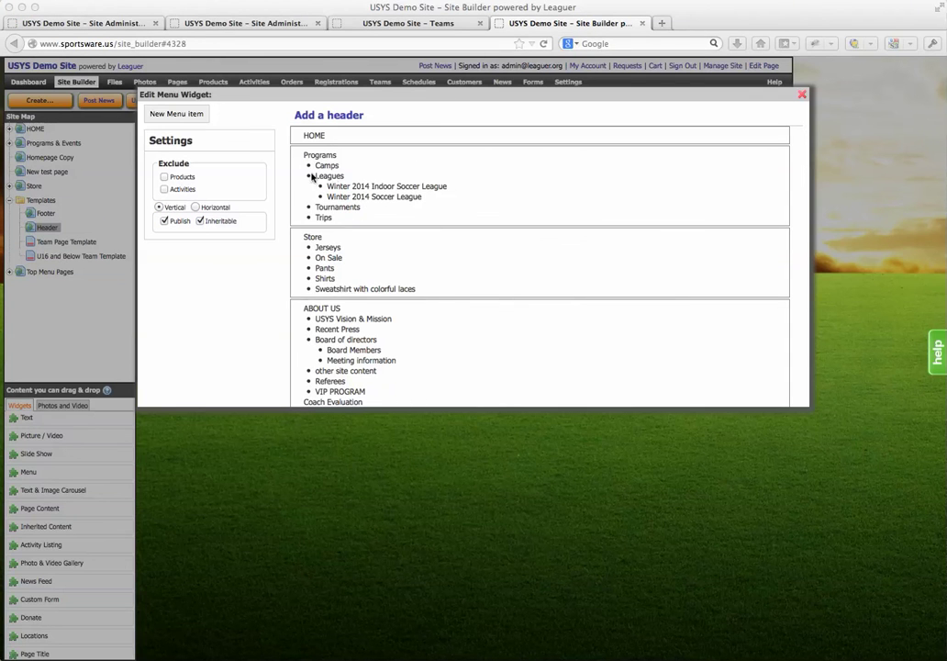
left_click(168, 117)
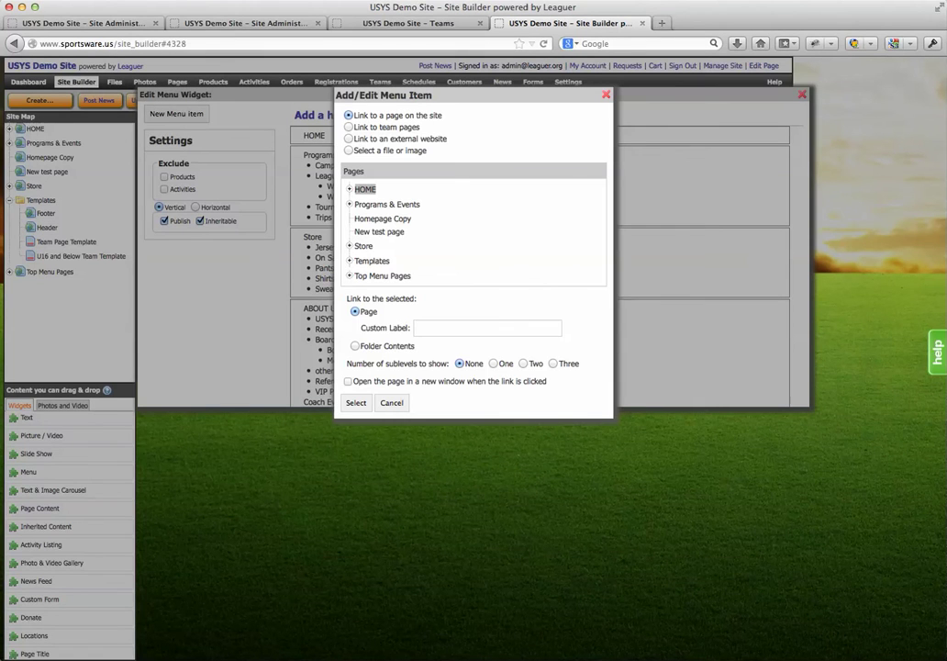
Make the new menu item link to team pages, targeting the top-level Teams root
left_click(348, 127)
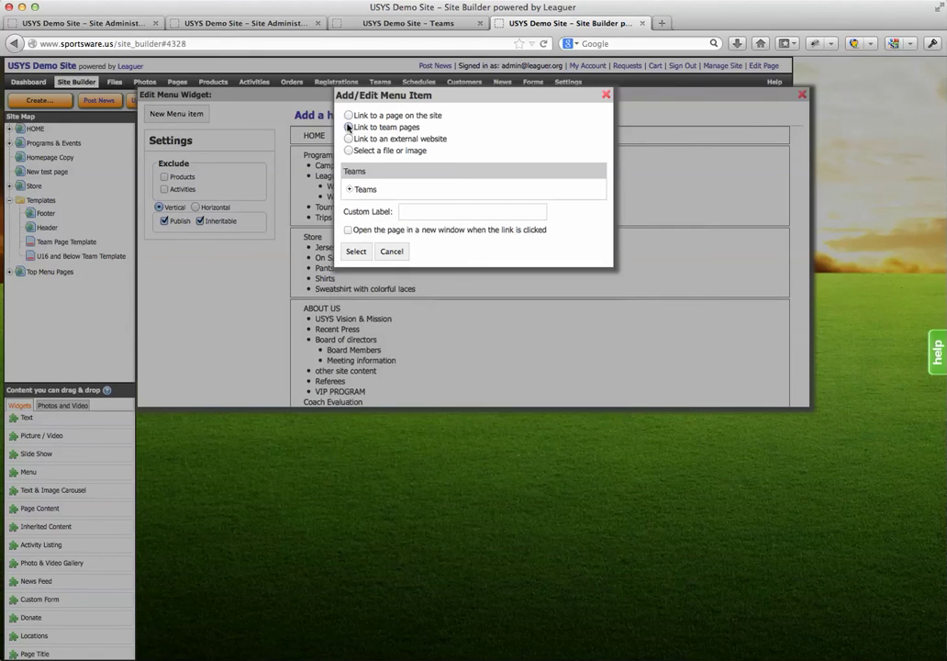
left_click(350, 189)
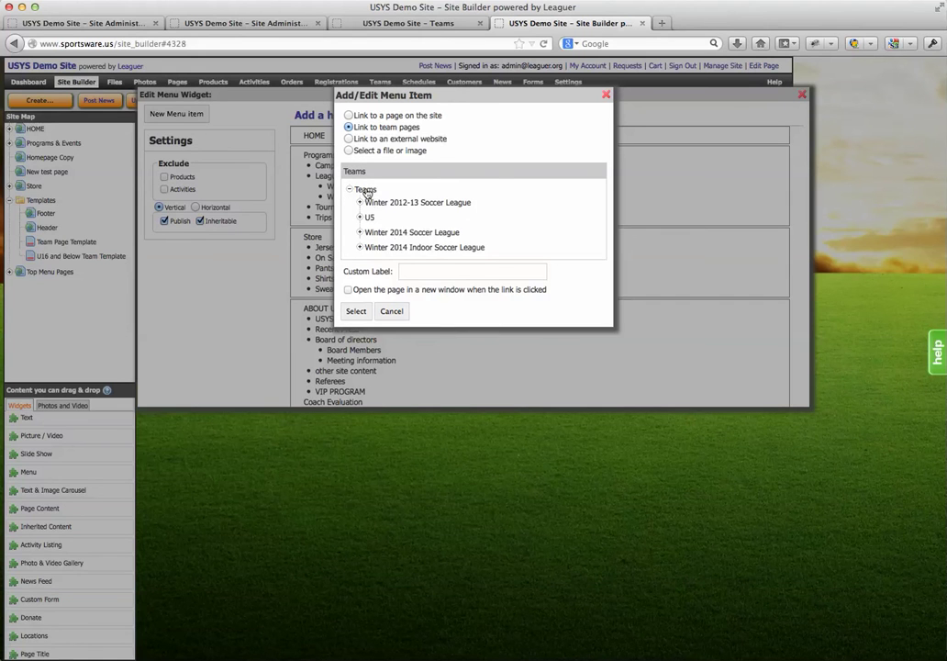
left_click(367, 190)
left_click(359, 202)
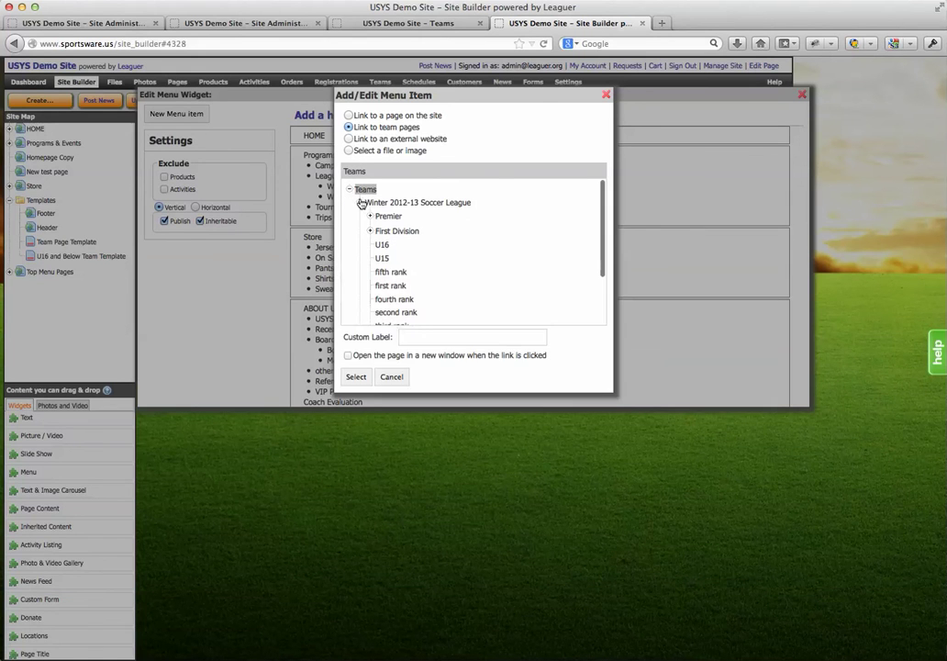
left_click(371, 217)
left_click(400, 229)
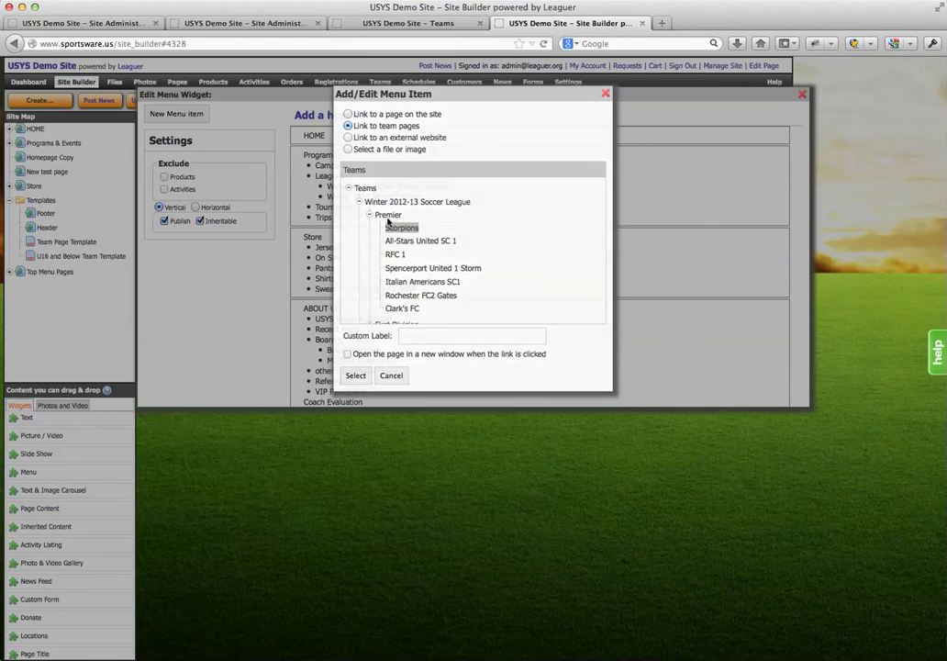
left_click(386, 216)
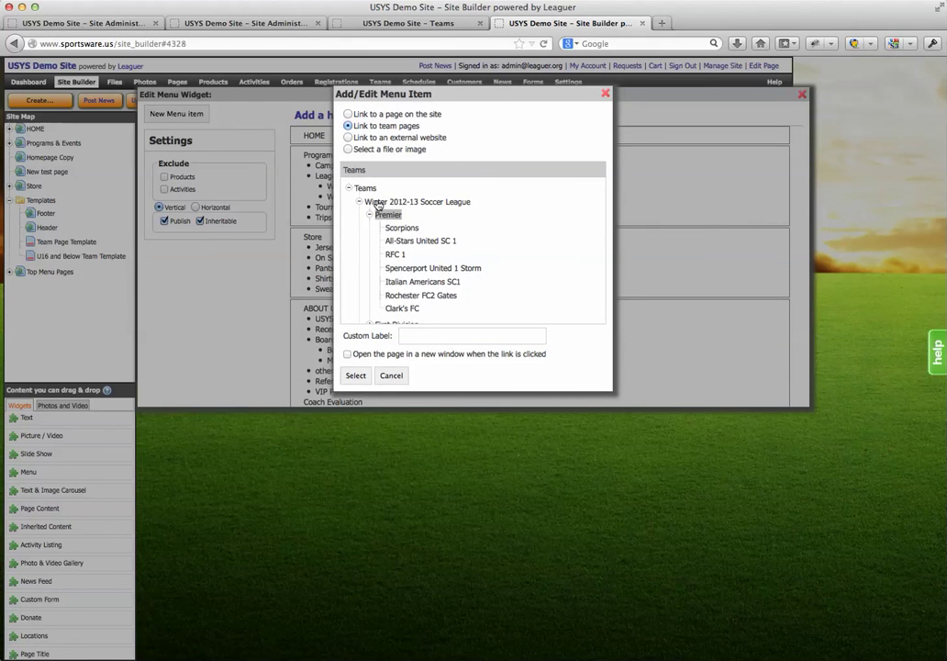
left_click(377, 203)
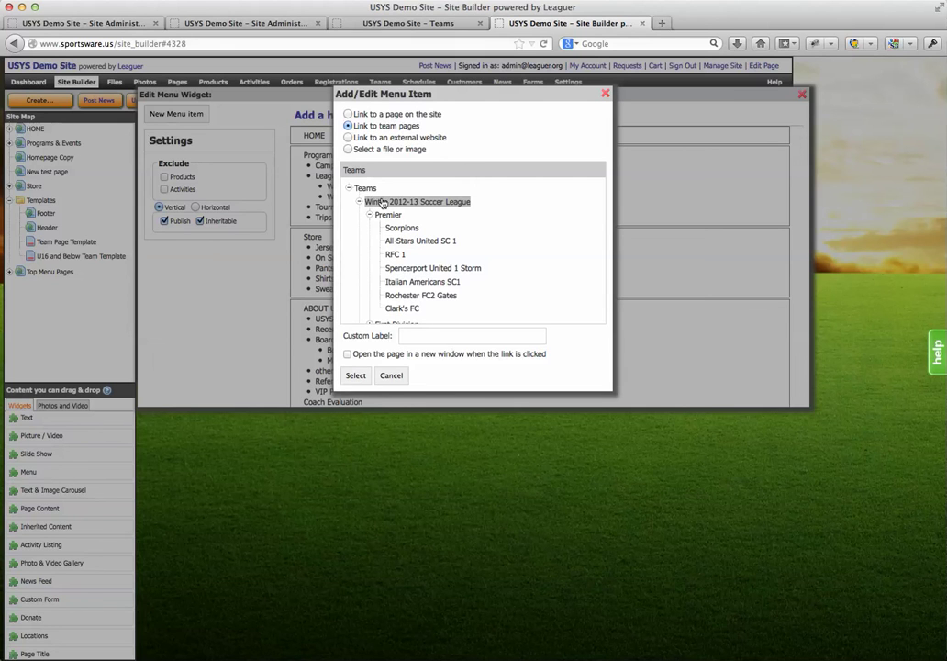
left_click(365, 188)
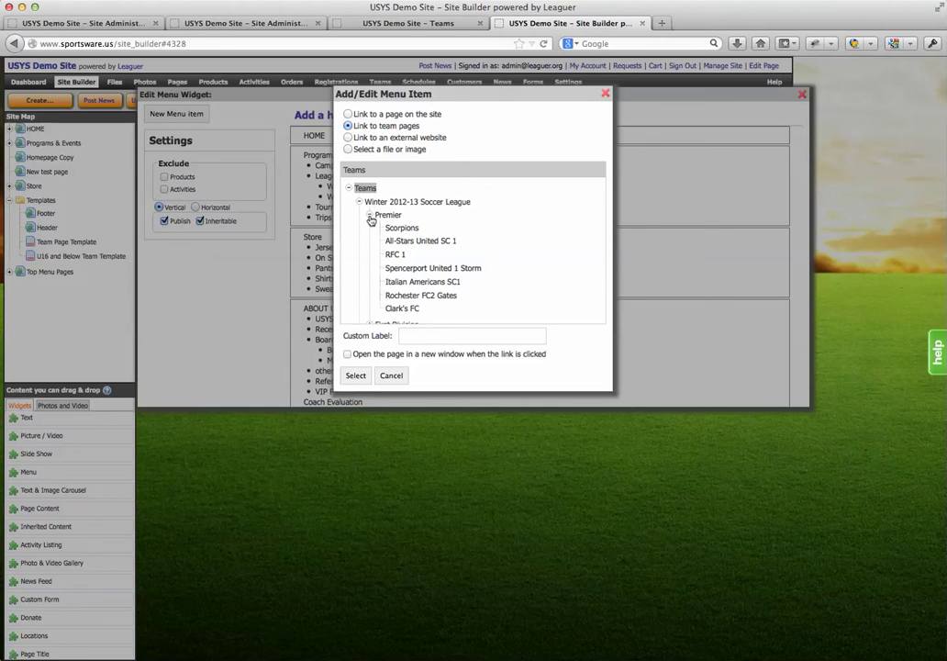
left_click(370, 217)
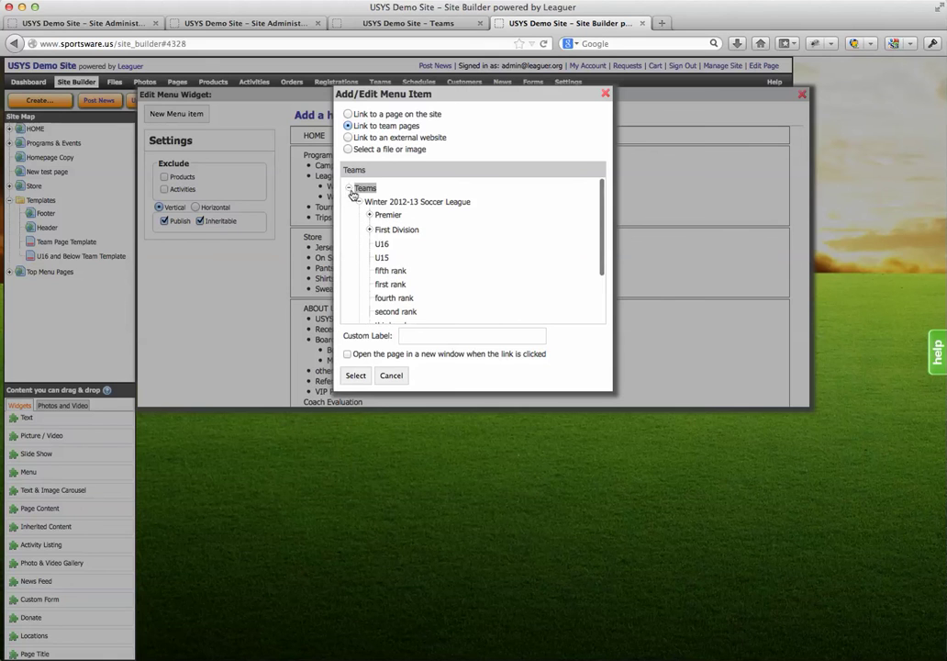
Give the item the custom label 'Team Pages' and save it
left_click(412, 339)
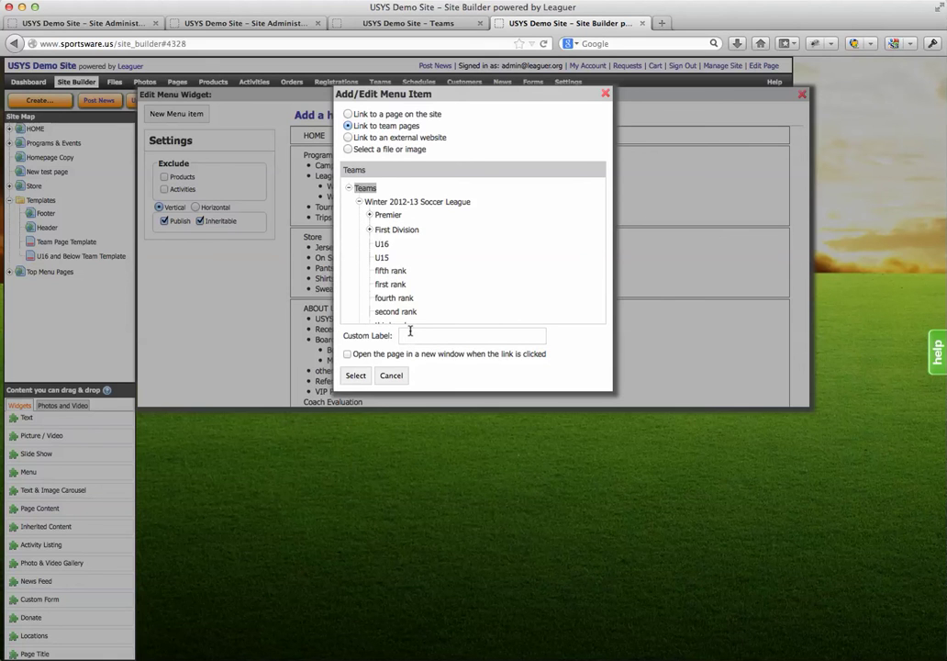
type("Team Pages")
left_click(357, 377)
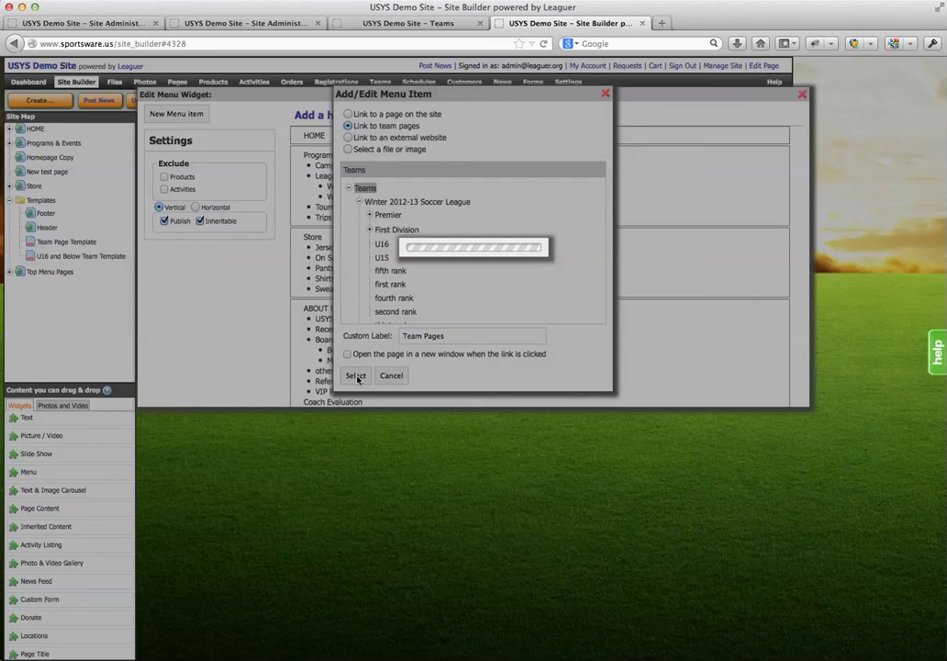
Move Team Pages up three places to sit right after HOME, then close the menu editor
scroll(478, 300, "down", 10)
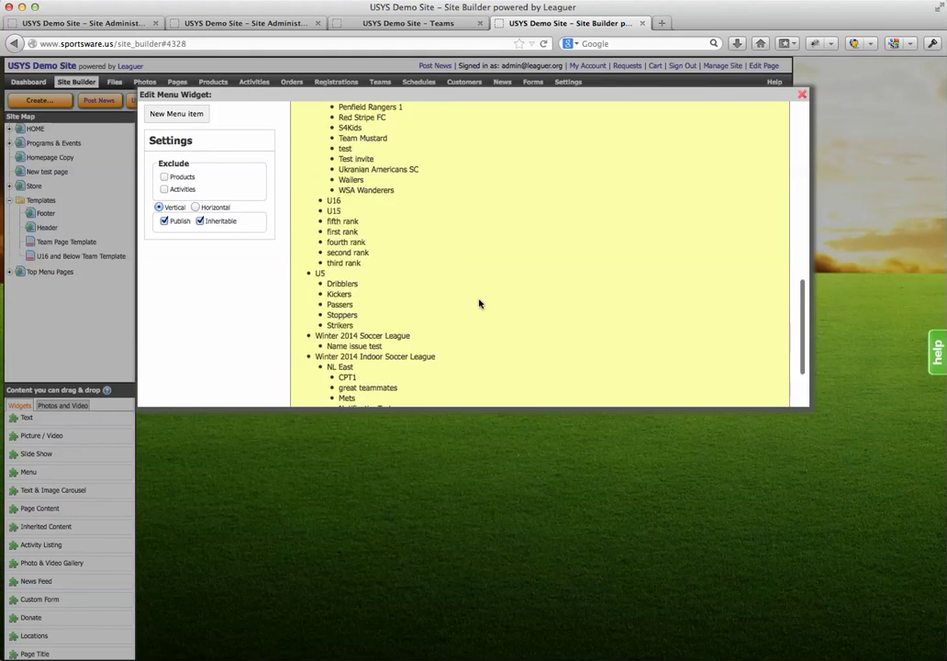
scroll(477, 315, "up", 6)
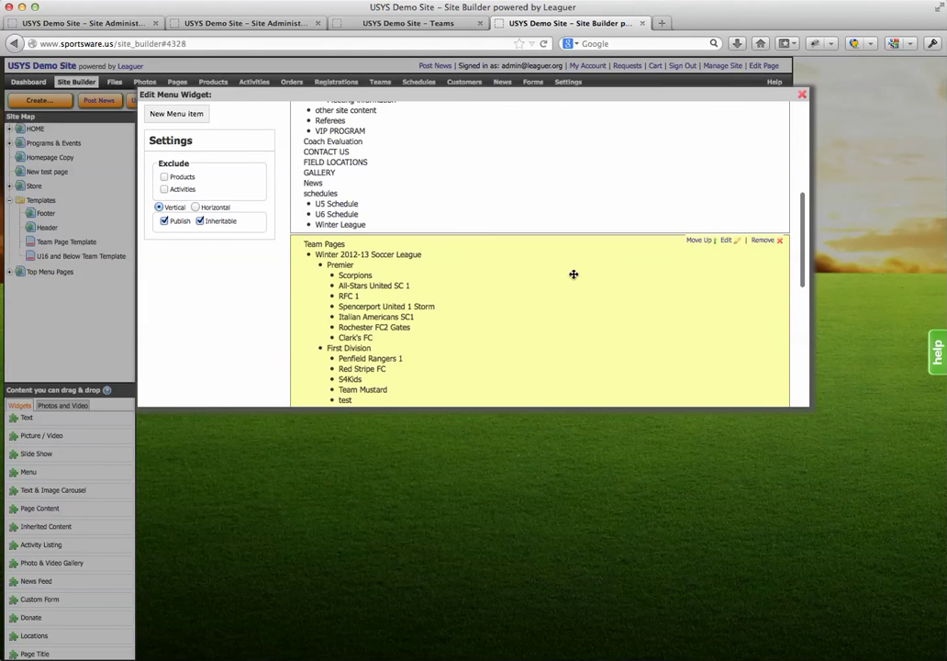
left_click(697, 242)
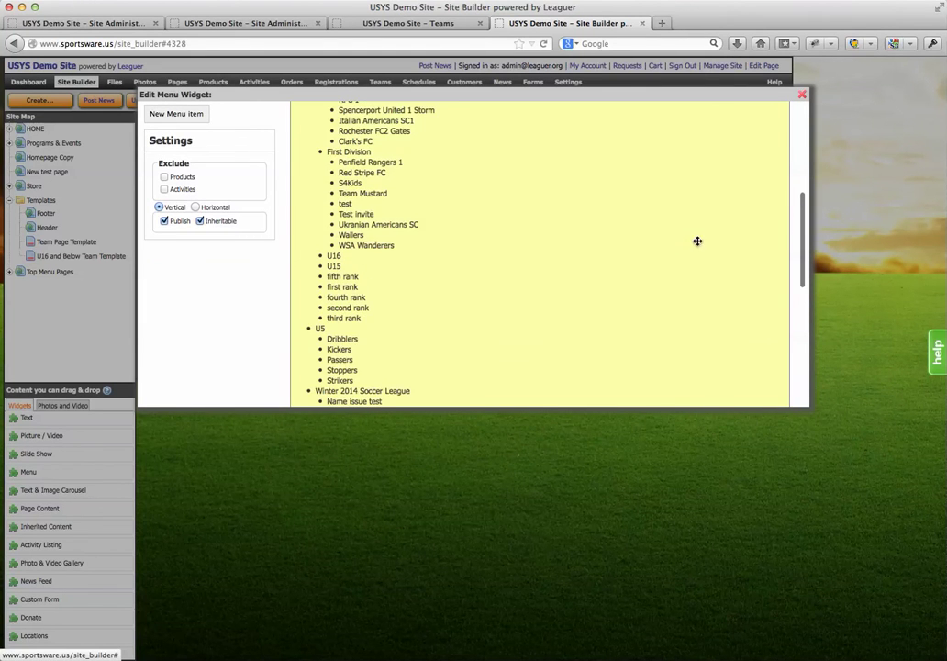
scroll(642, 271, "up", 5)
scroll(664, 334, "down", 2)
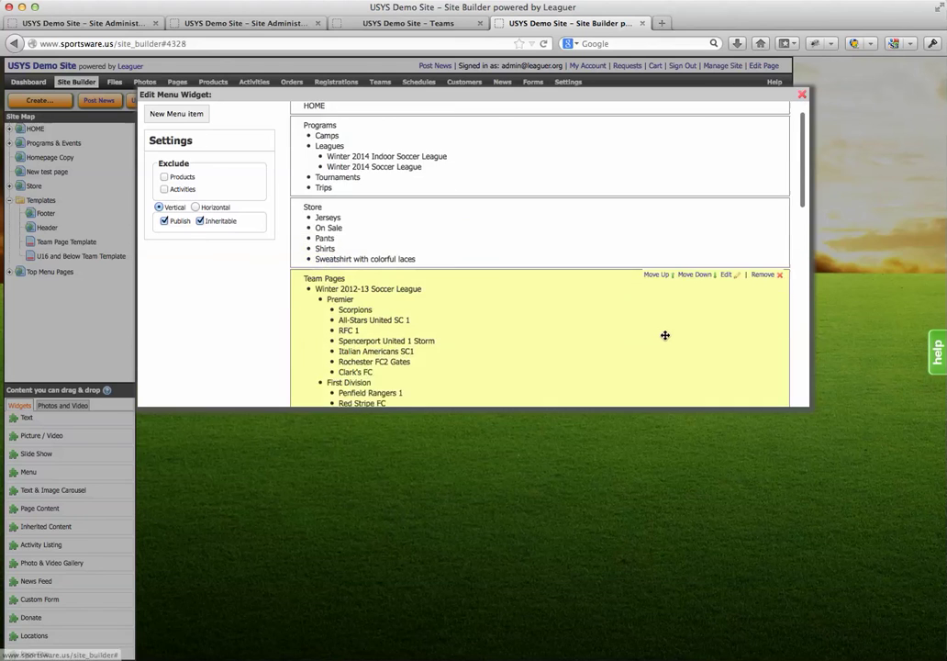
left_click(655, 269)
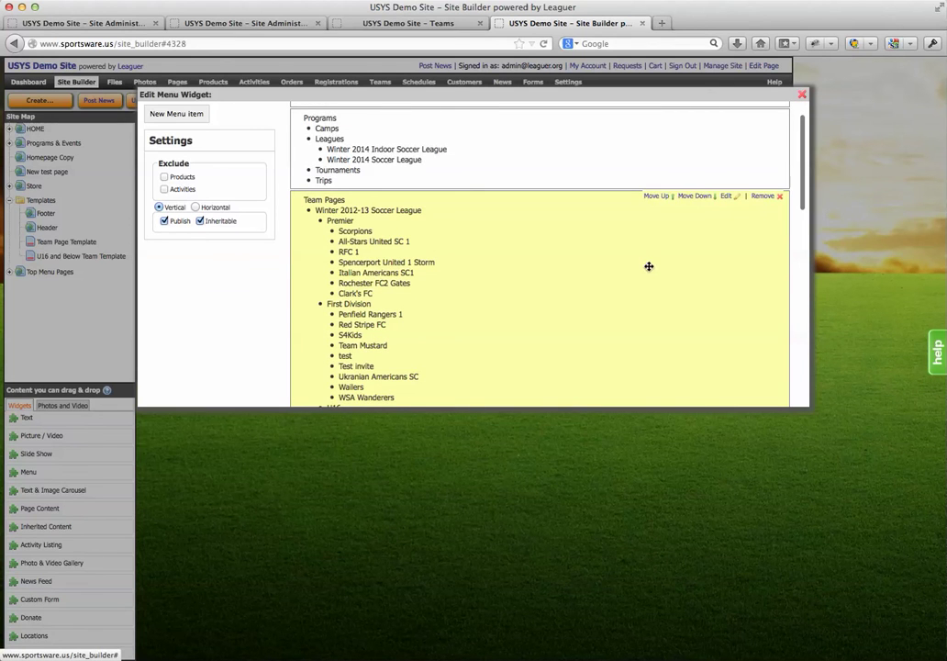
left_click(649, 196)
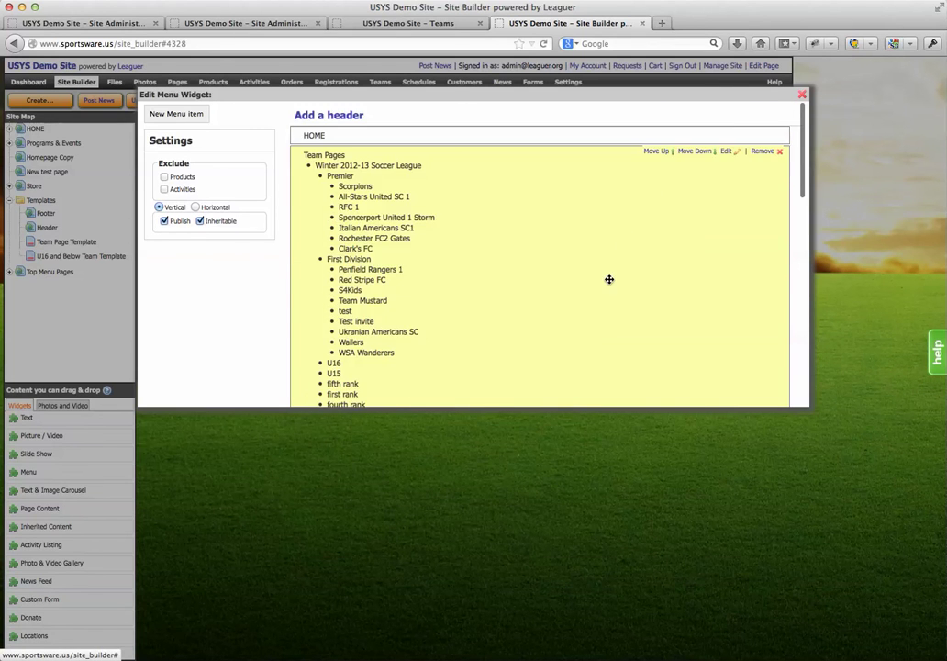
left_click(803, 94)
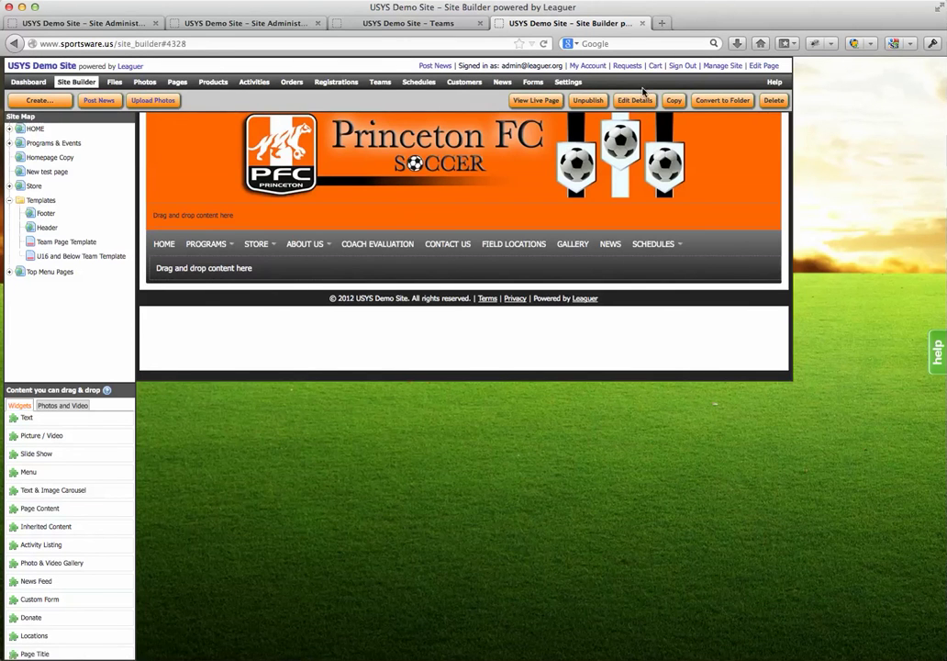
Preview TEAM PAGES down to Winter 2014 Indoor Soccer League's NL East and AL East team lists
mouse_move(220, 245)
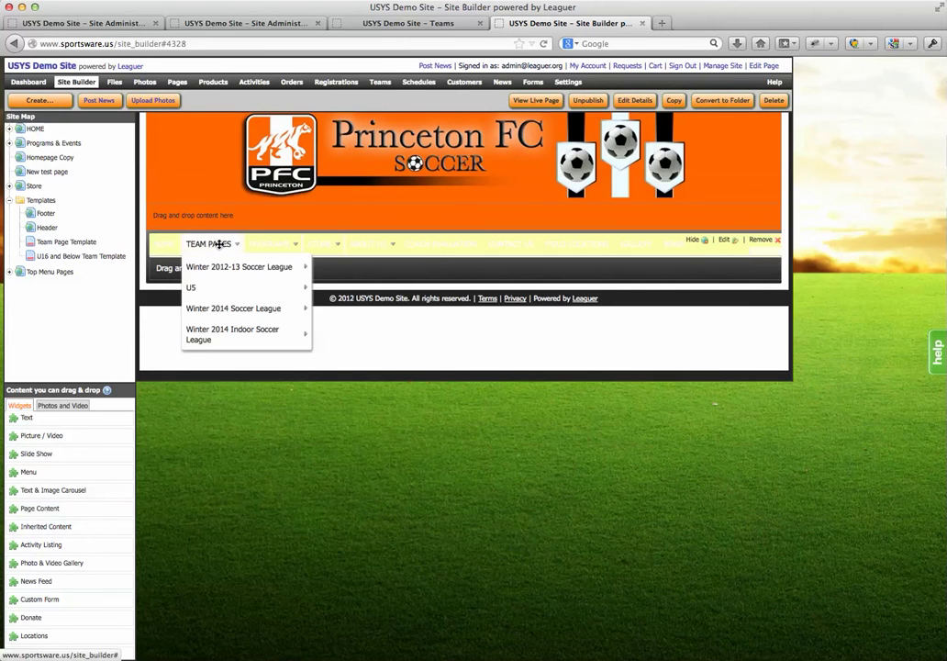
mouse_move(210, 330)
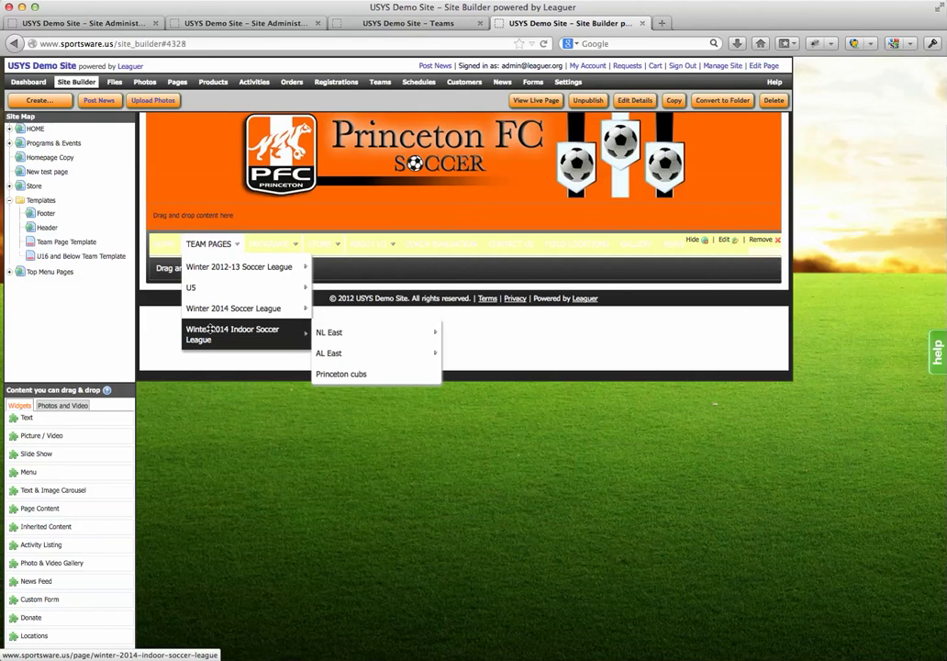
mouse_move(330, 332)
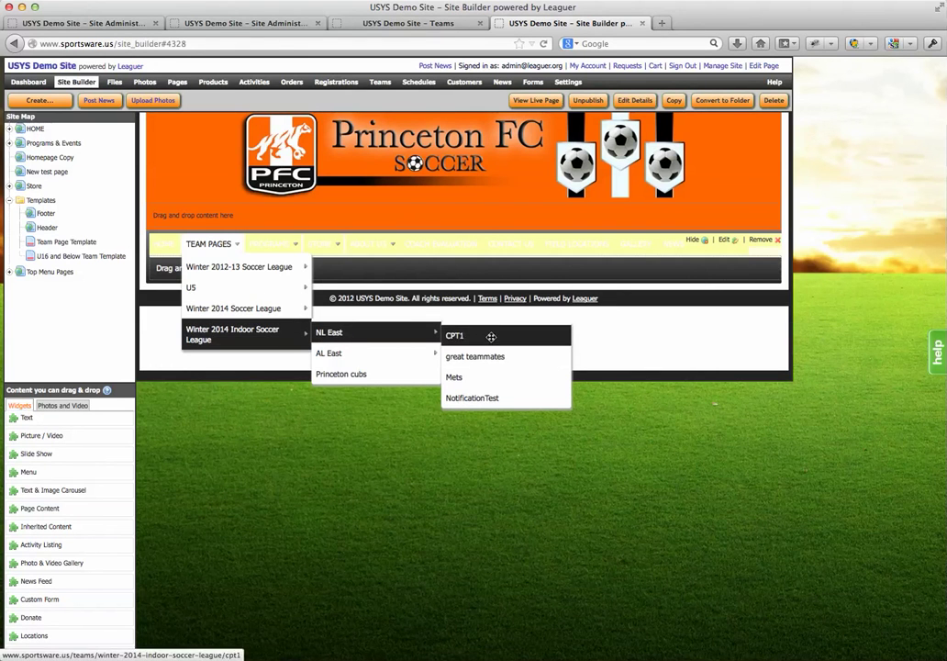
mouse_move(402, 353)
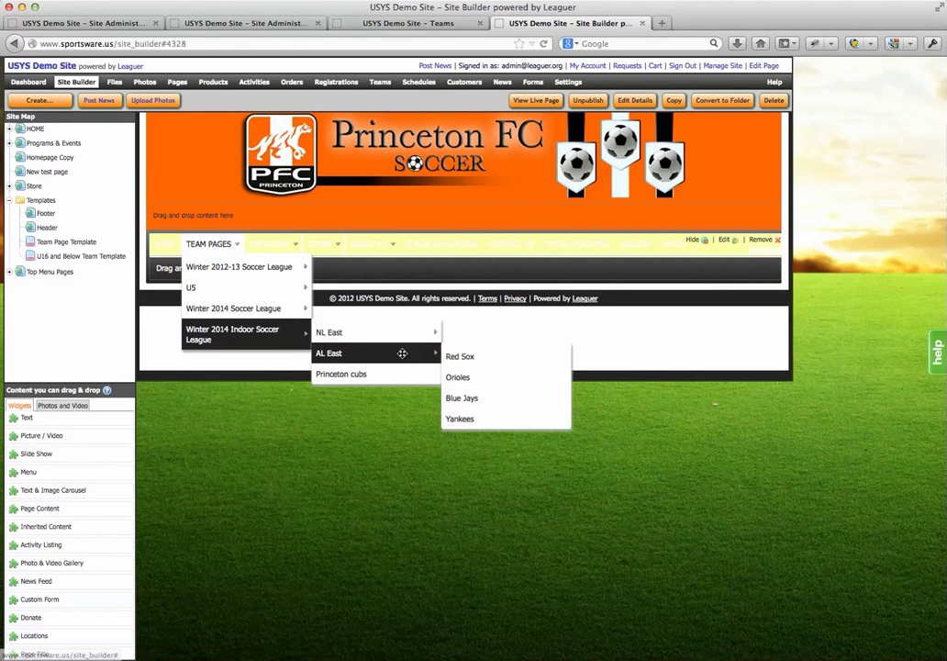